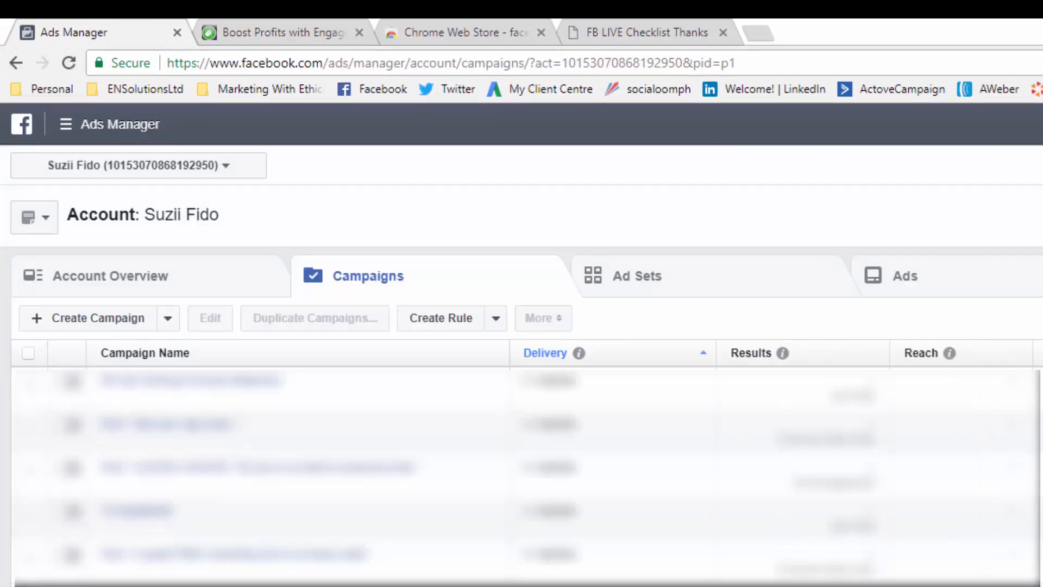
# - Open the Pixels page from the full list of Ads Manager tools
pyautogui.click(103, 132)
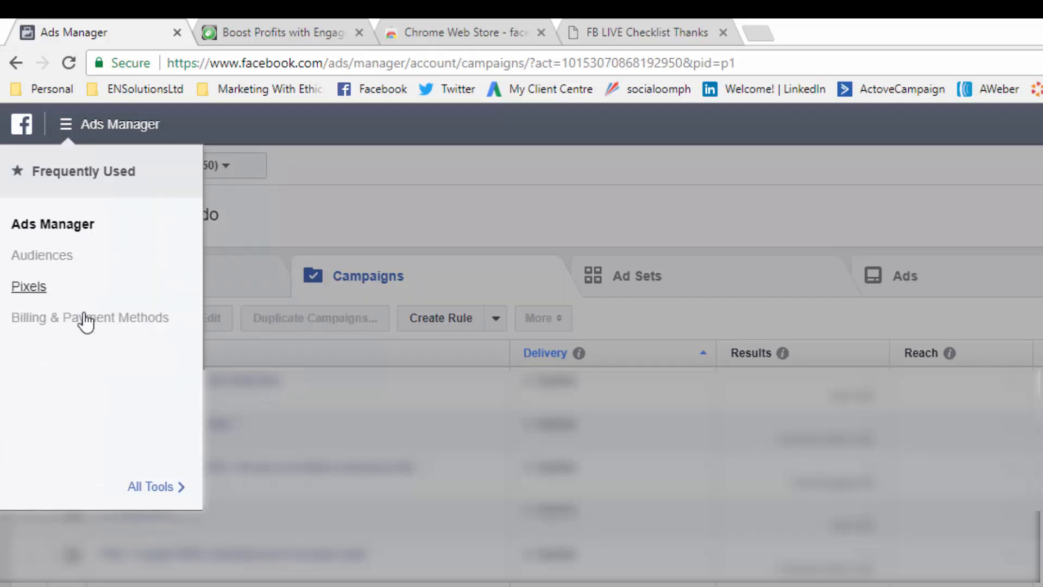
pyautogui.click(159, 487)
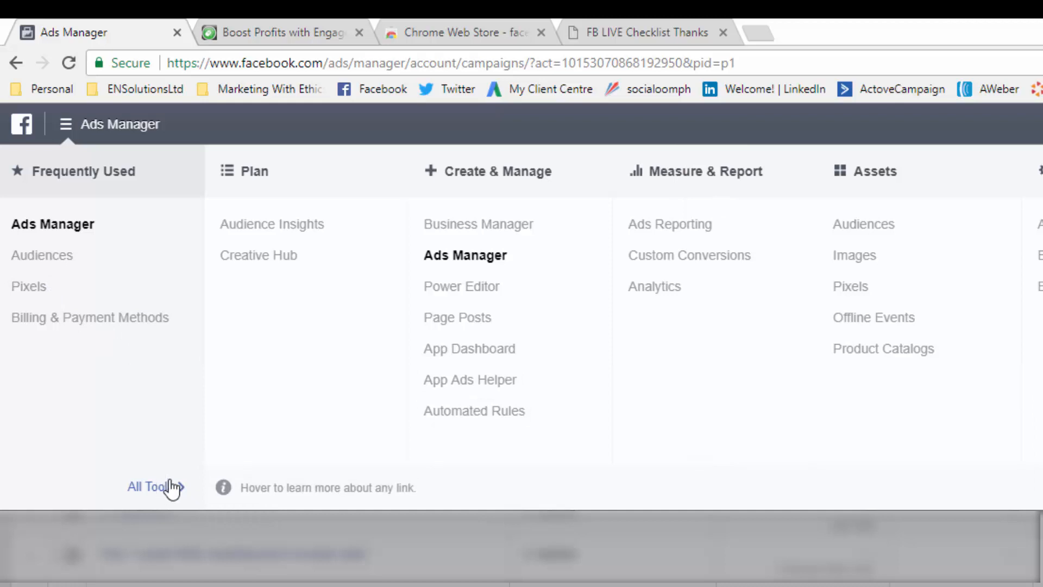
pyautogui.click(852, 286)
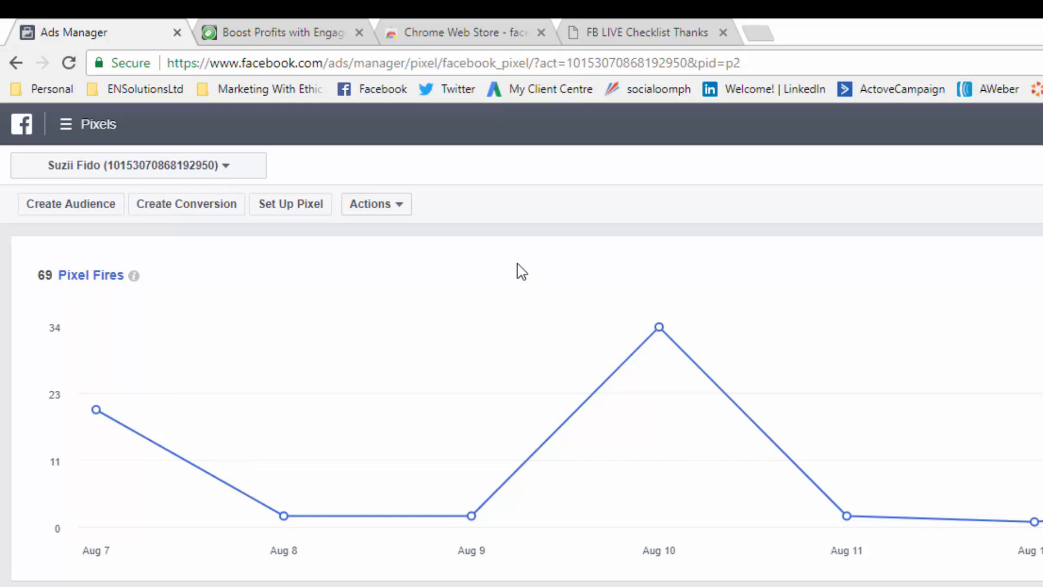
# - Start the pixel setup with manual code installation and copy the entire Facebook pixel base code to the clipboard
pyautogui.click(286, 209)
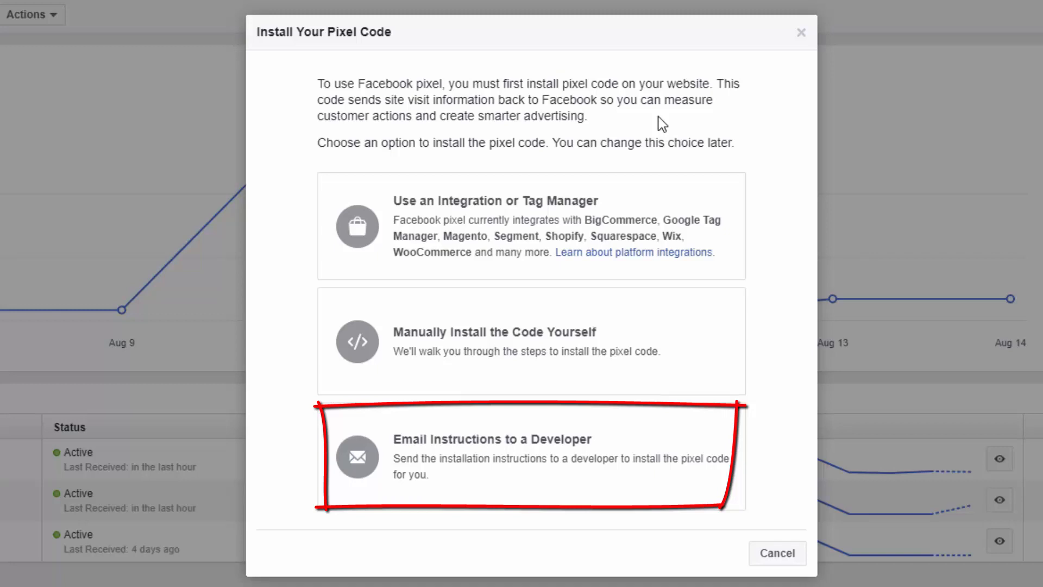
pyautogui.click(567, 344)
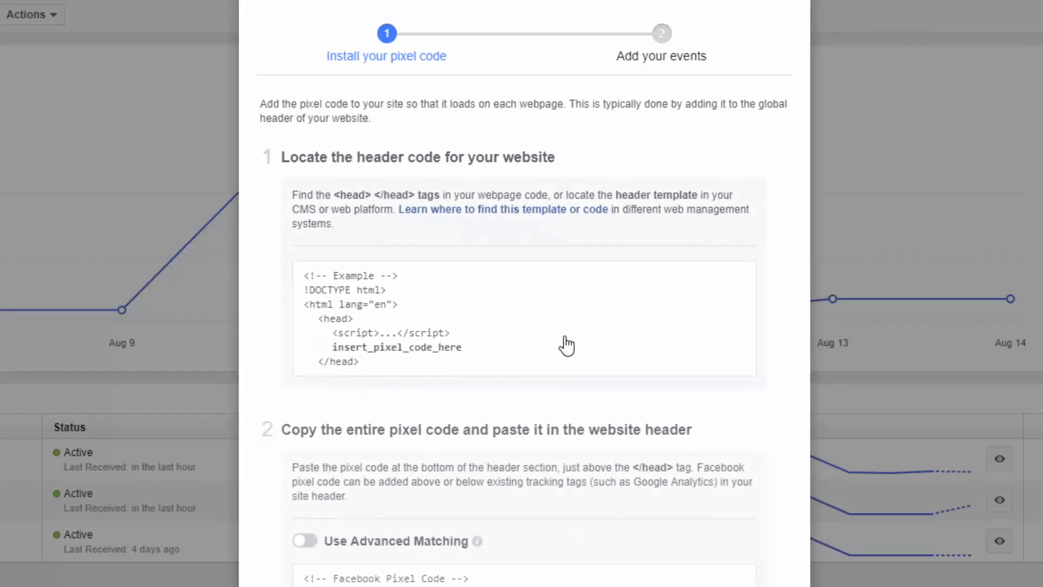
pyautogui.scroll(-5, 524, 299)
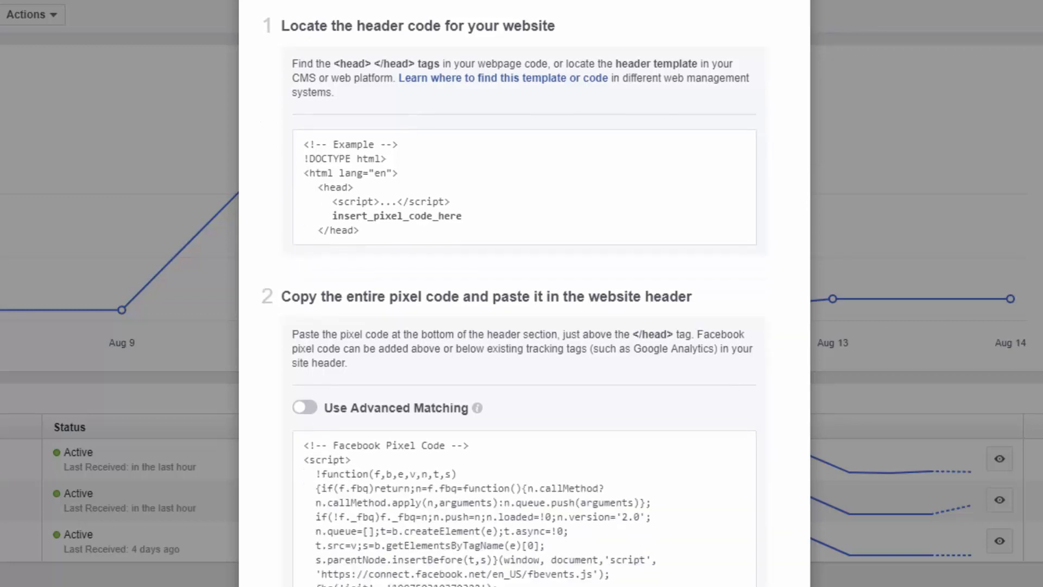
pyautogui.moveTo(599, 414)
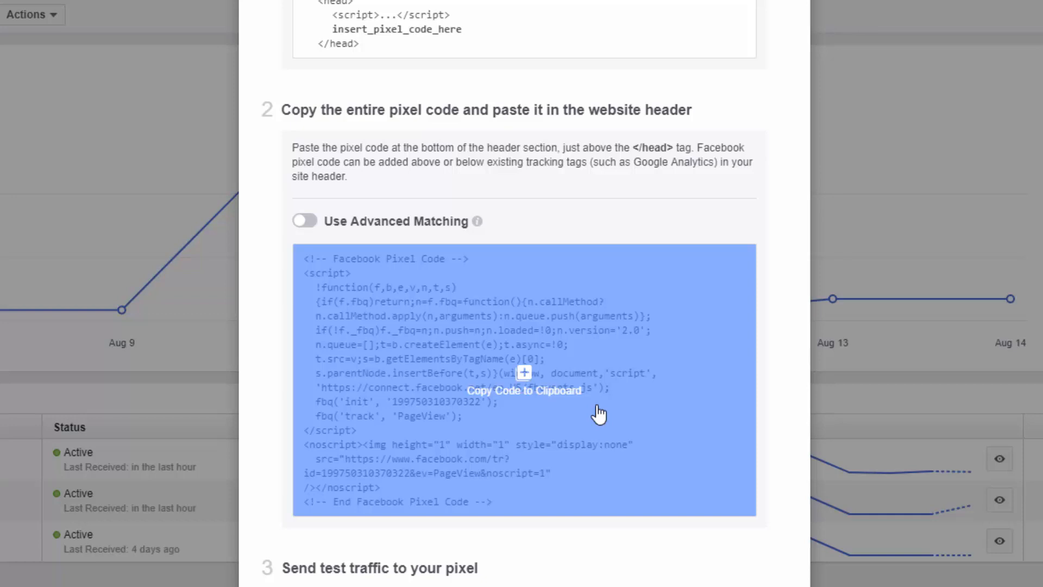
pyautogui.click(599, 415)
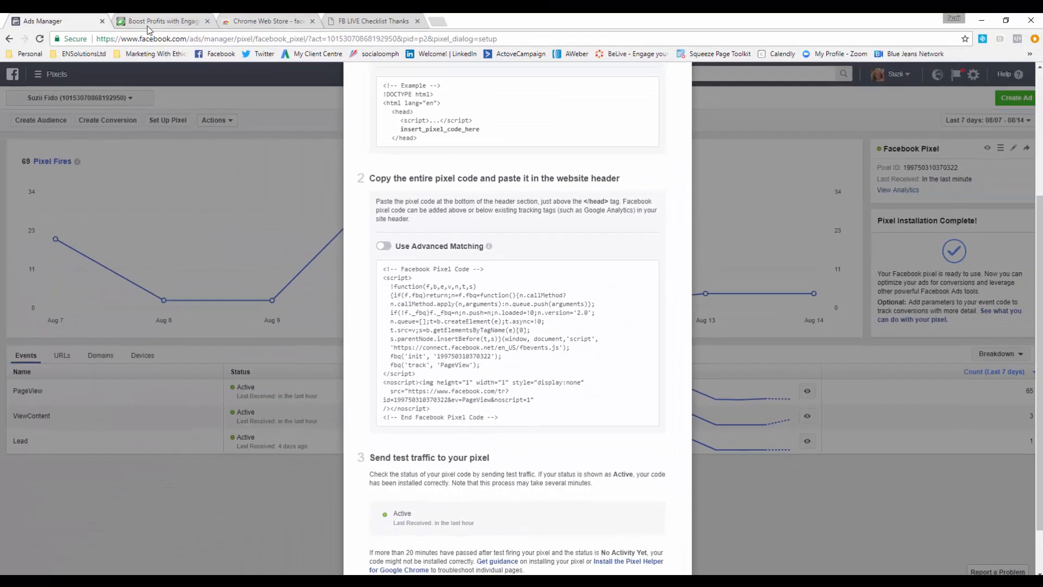
# - Switch to the WordPress dashboard and open the Theme Header file (header.php) in the theme editor
pyautogui.click(170, 20)
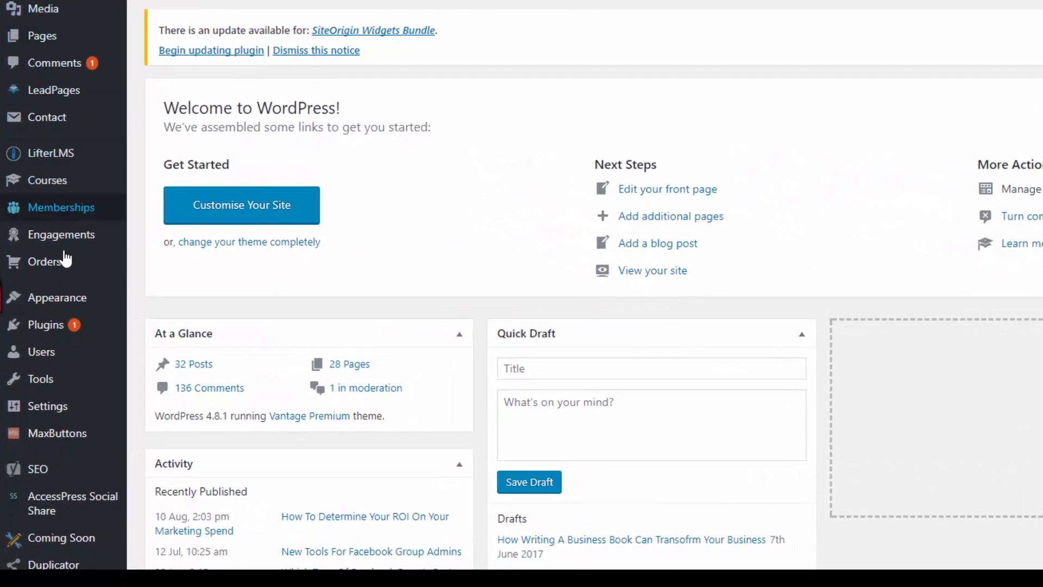
pyautogui.moveTo(46, 396)
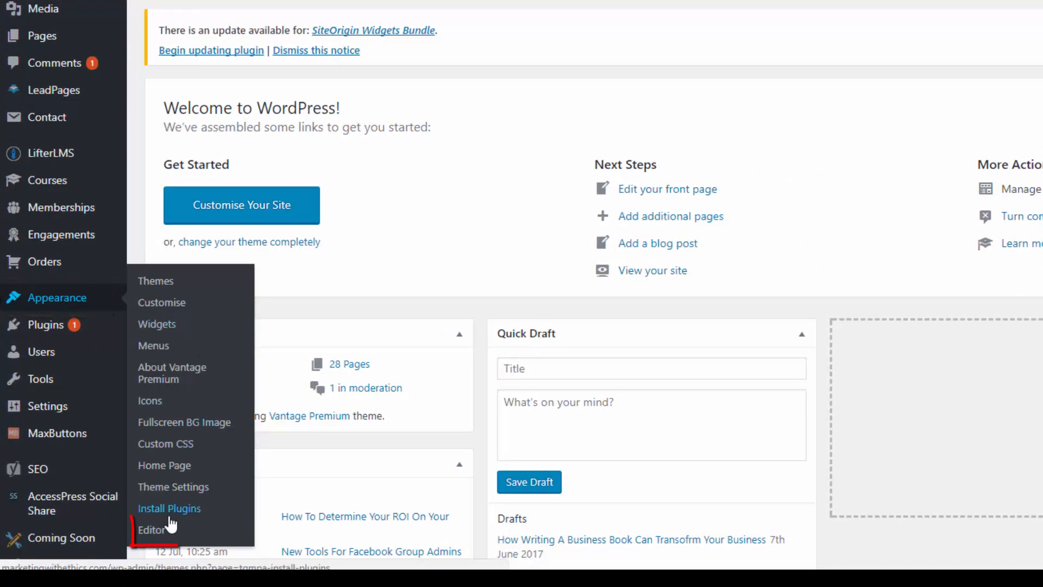
pyautogui.click(153, 536)
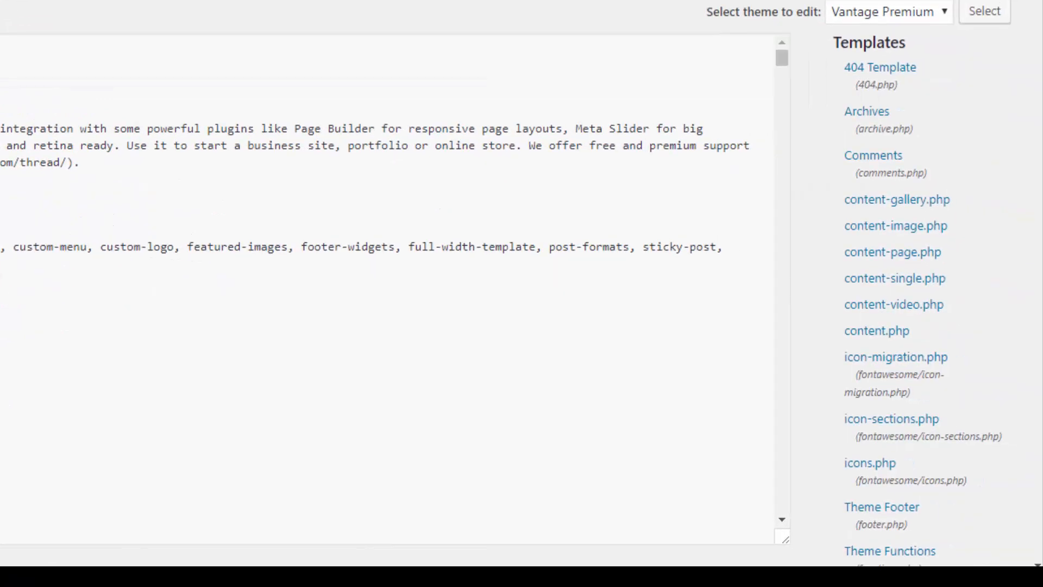
pyautogui.scroll(-6, 521, 283)
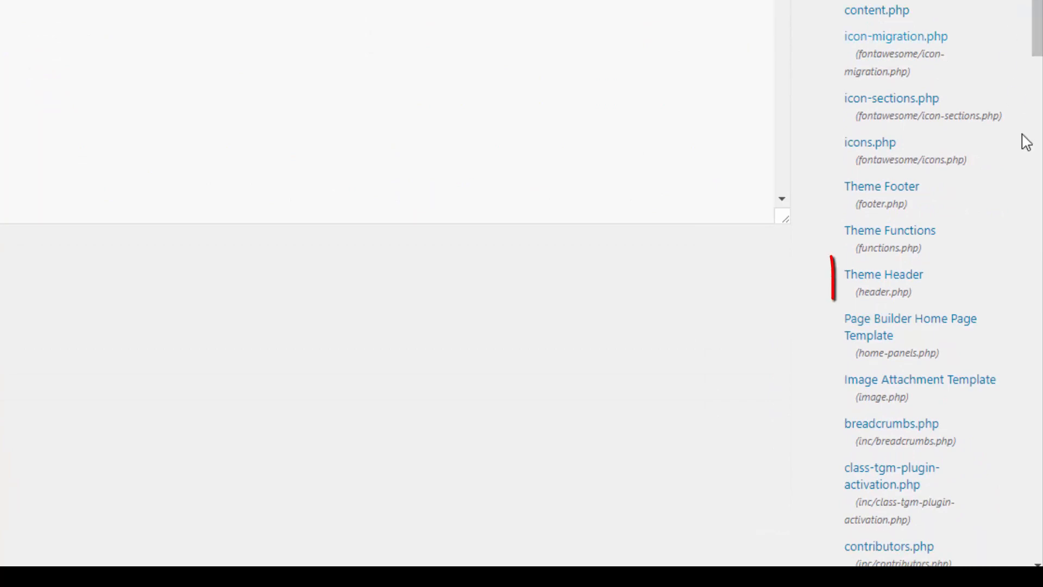
pyautogui.click(897, 286)
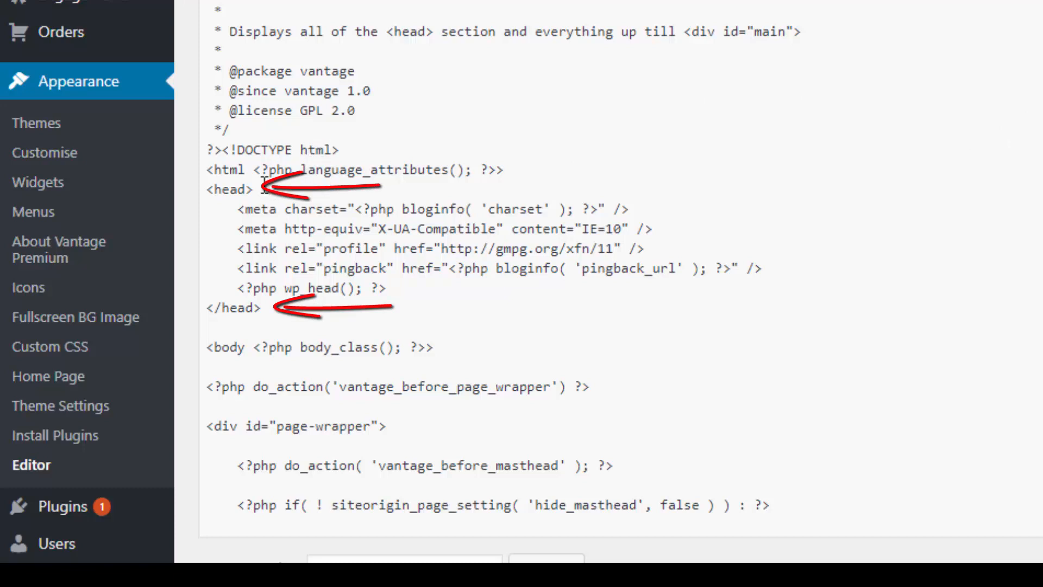
# - Locate the opening <head> and closing </head> tags in the header.php code
pyautogui.moveTo(254, 190); pyautogui.dragTo(204, 197)
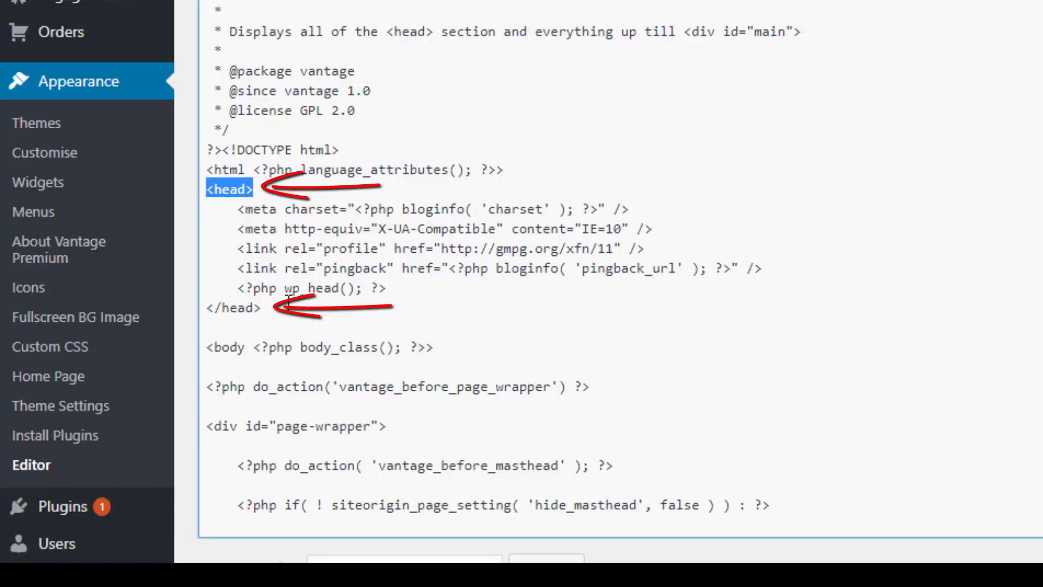
pyautogui.click(277, 314)
pyautogui.moveTo(276, 314); pyautogui.dragTo(205, 309)
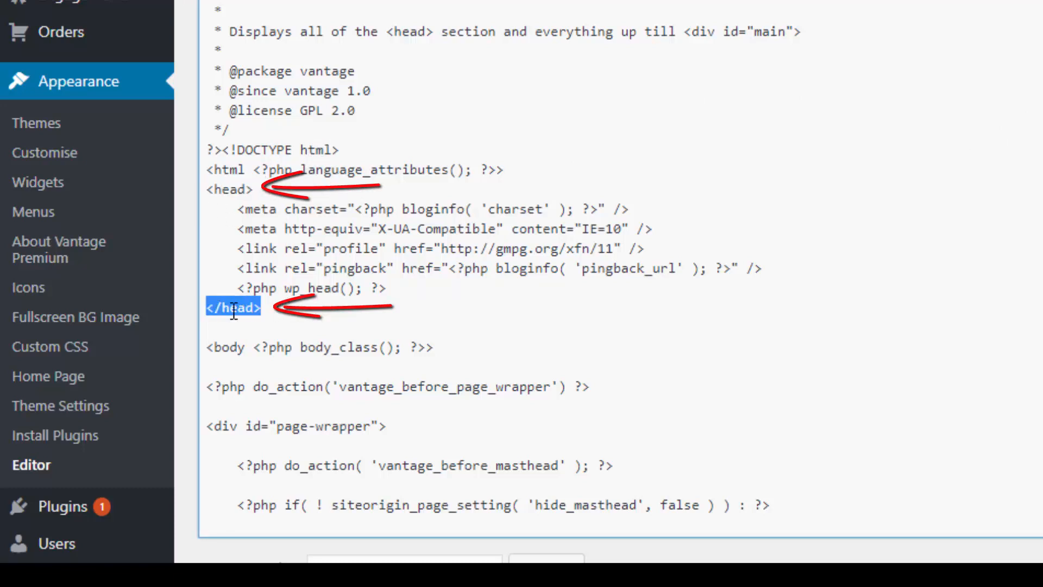
# - Try to make room for the pixel code in header.php with two new lines just above the closing </head> tag
pyautogui.click(421, 288)
pyautogui.press('Return')
pyautogui.press('Return')
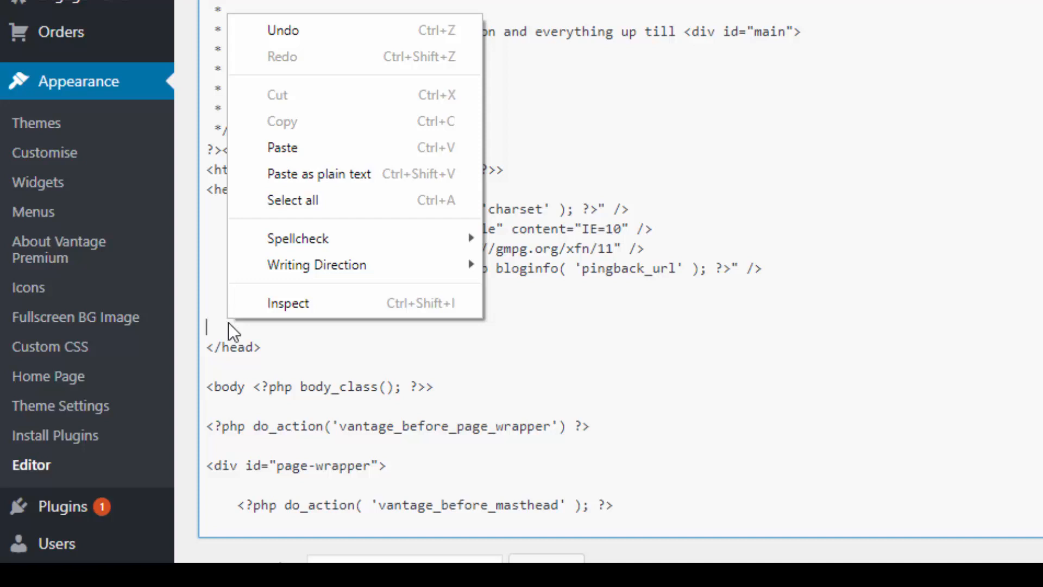
pyautogui.click(703, 348)
pyautogui.scroll(-5, 772, 337)
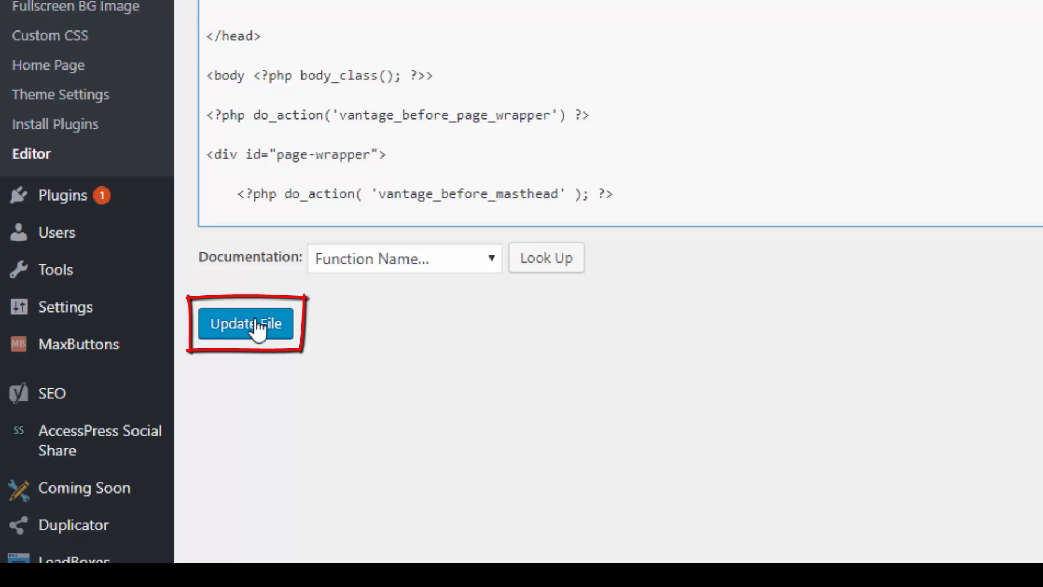
pyautogui.click(830, 309)
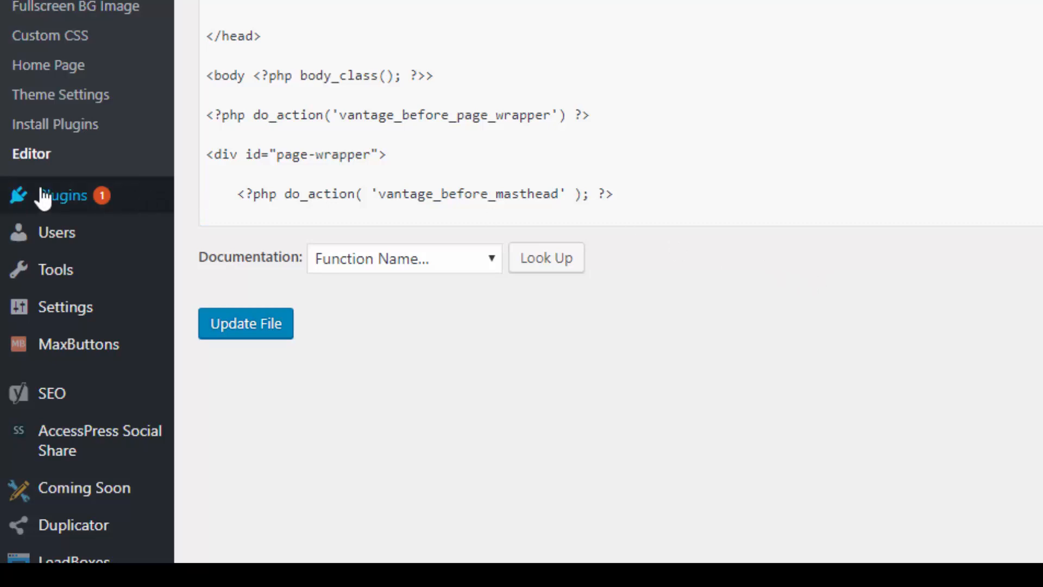
# - Go to the page for adding WordPress plugins and search for "insert headers and footers"
pyautogui.moveTo(65, 196)
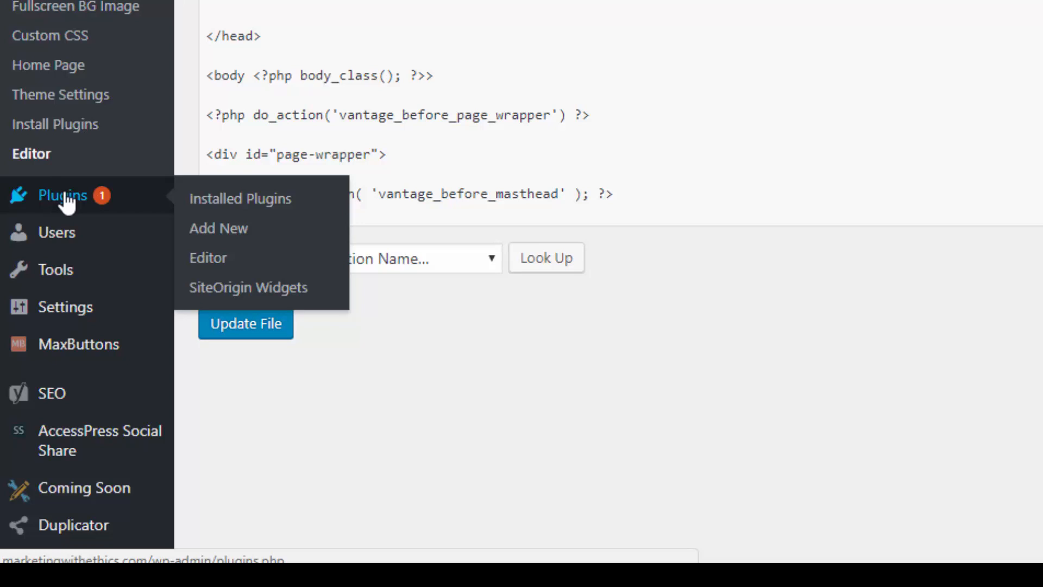
pyautogui.click(66, 202)
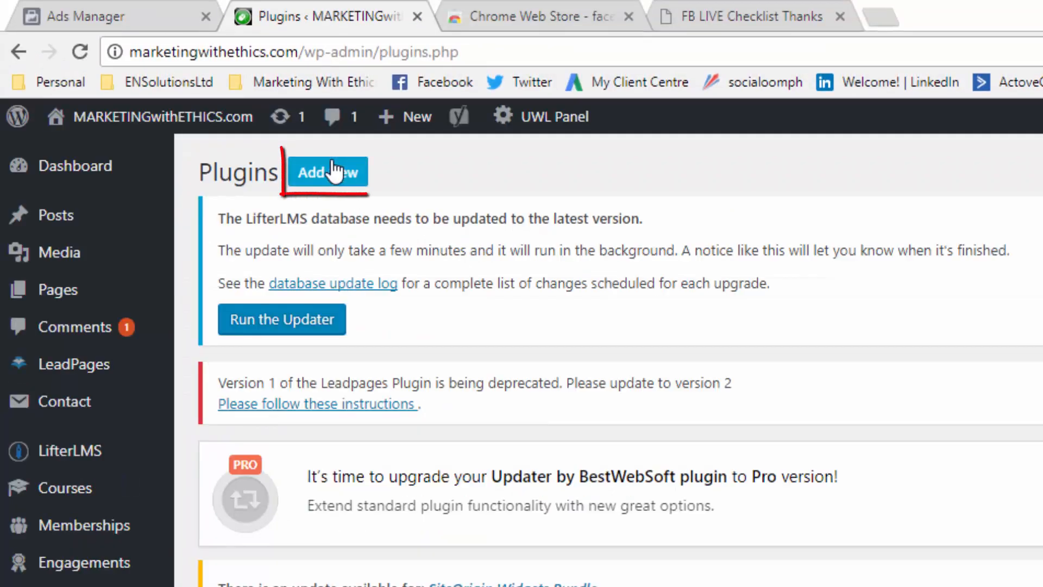
pyautogui.click(325, 175)
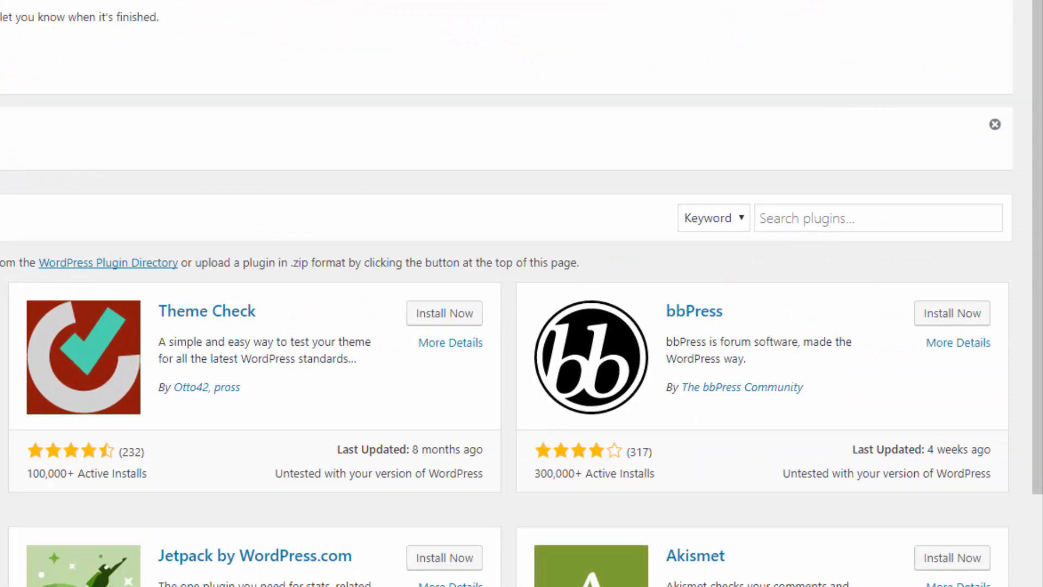
pyautogui.click(793, 219)
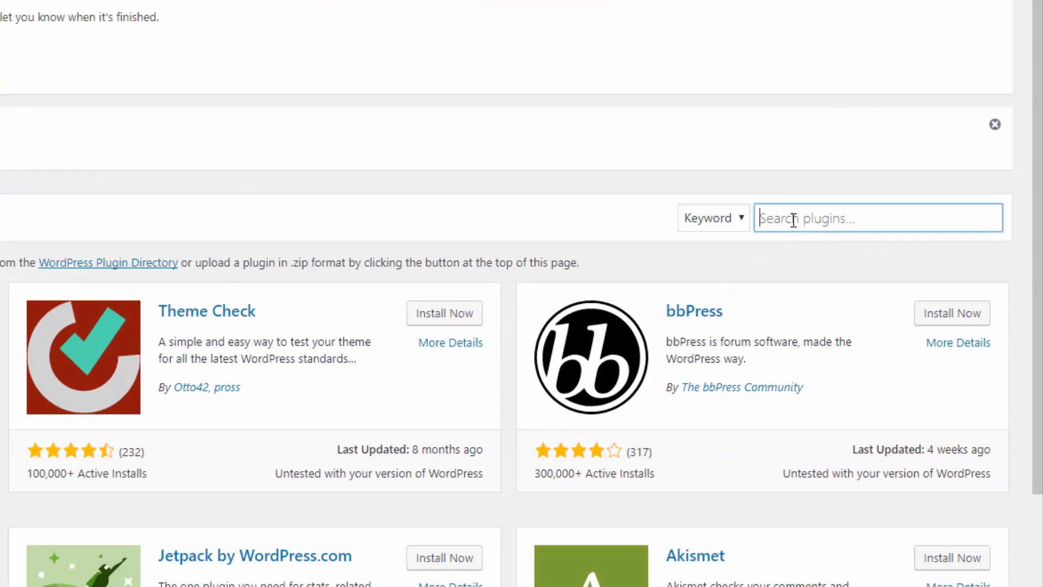
pyautogui.write('insert headers a')
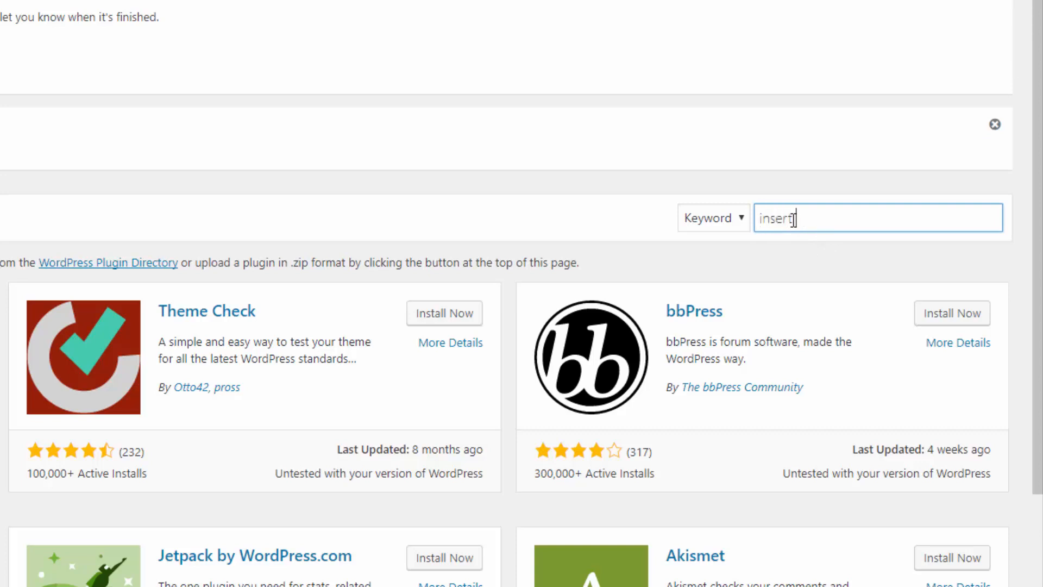
pyautogui.write('nd footers')
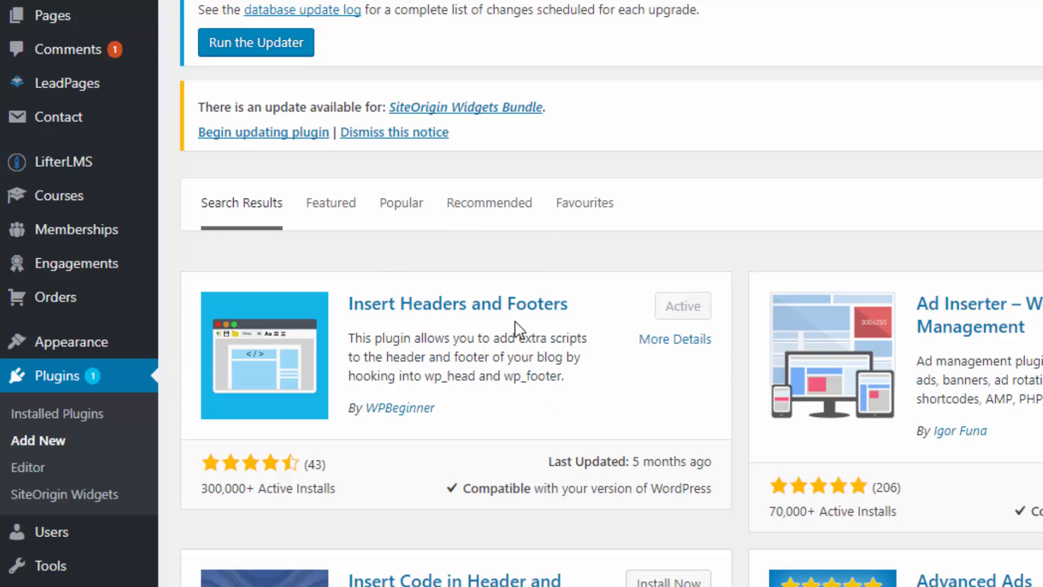
# - Open the settings page of the Insert Headers and Footers plugin
pyautogui.scroll(-3, 513, 304)
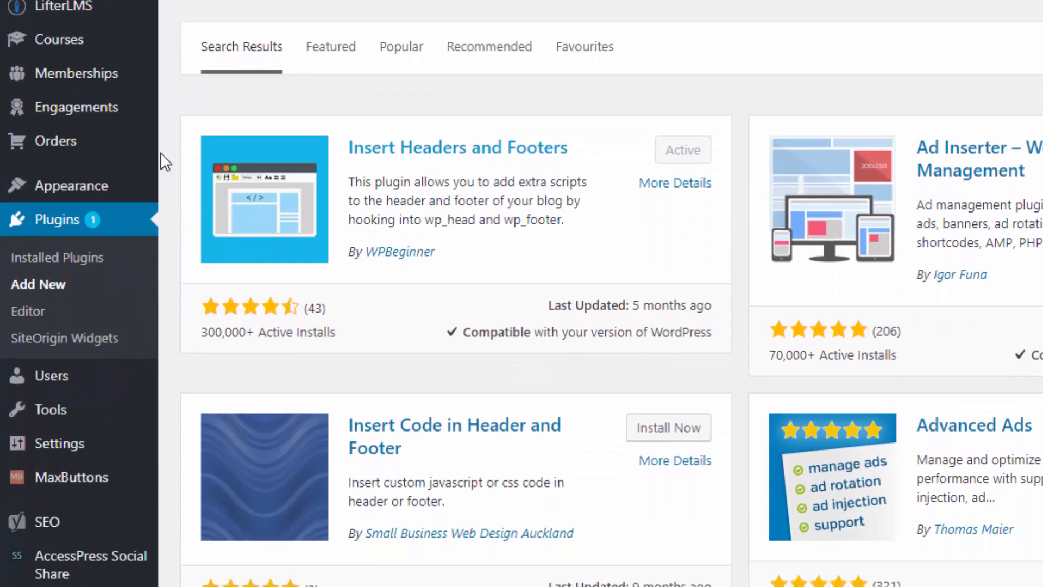
pyautogui.moveTo(54, 443)
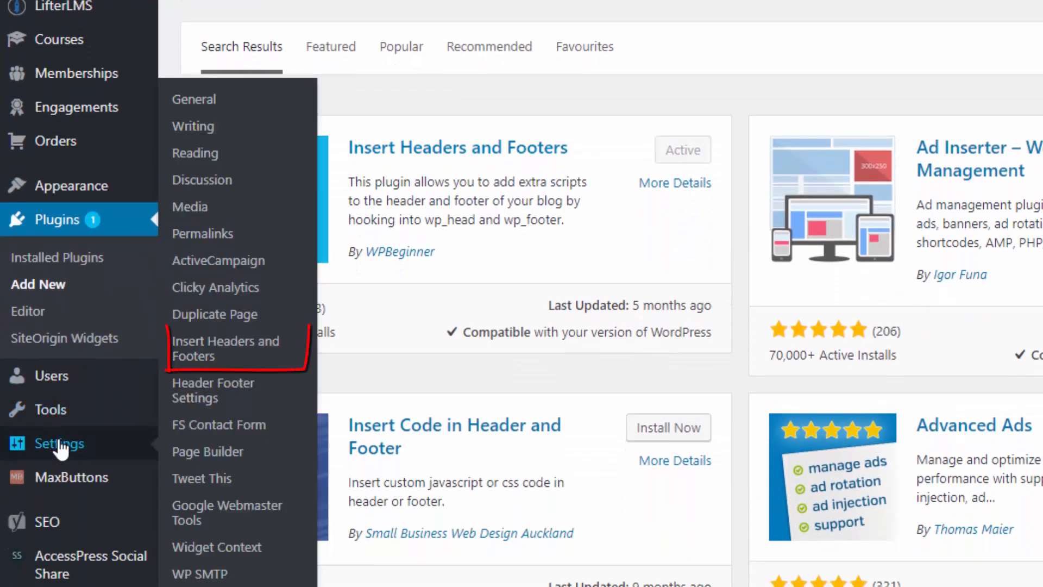
pyautogui.click(194, 356)
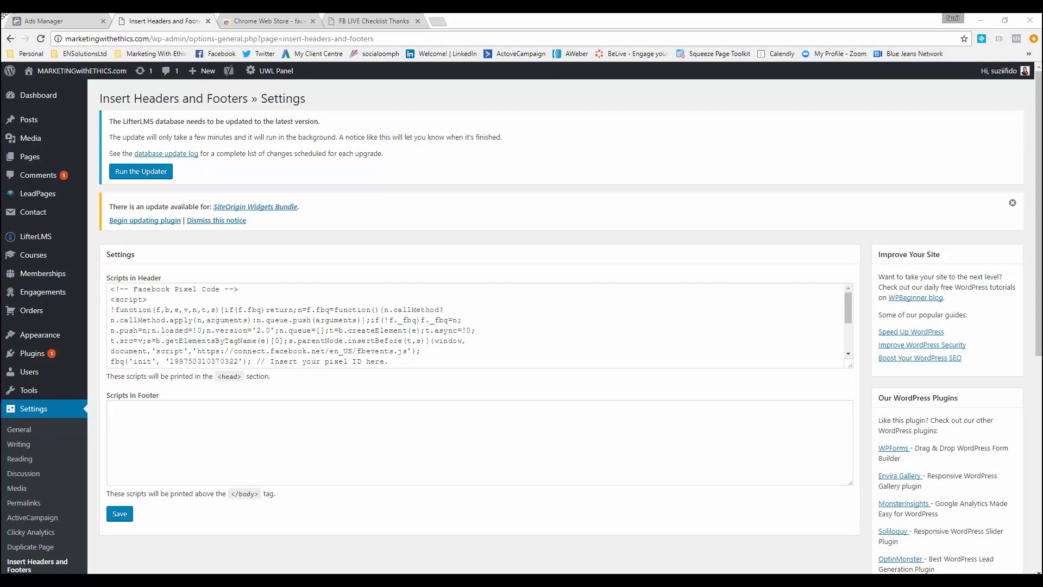
# - Switch back to Ads Manager and continue the pixel setup to the "Add your events" stage
pyautogui.click(70, 20)
pyautogui.scroll(-2, 669, 550)
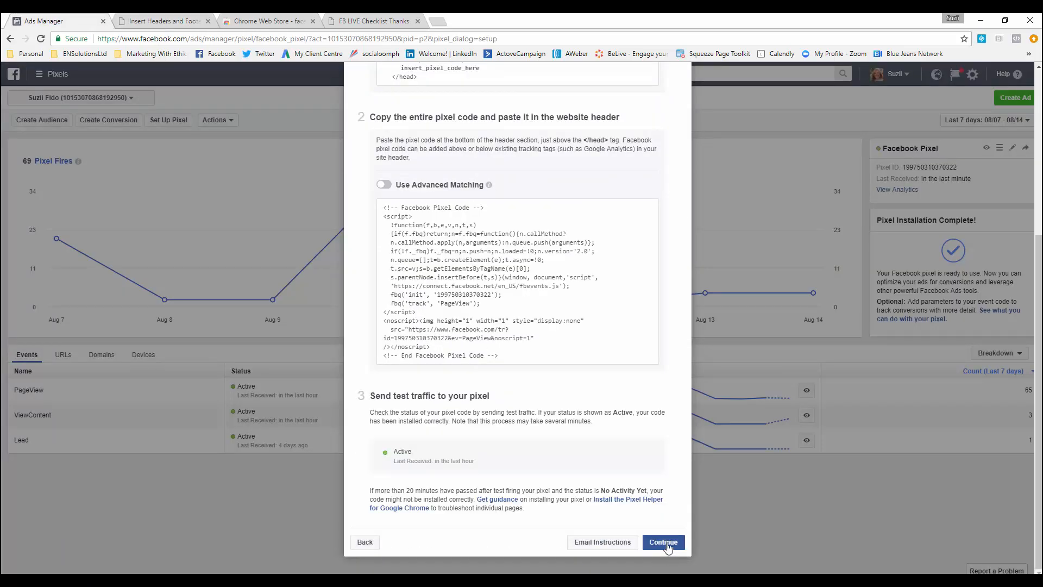
pyautogui.click(665, 543)
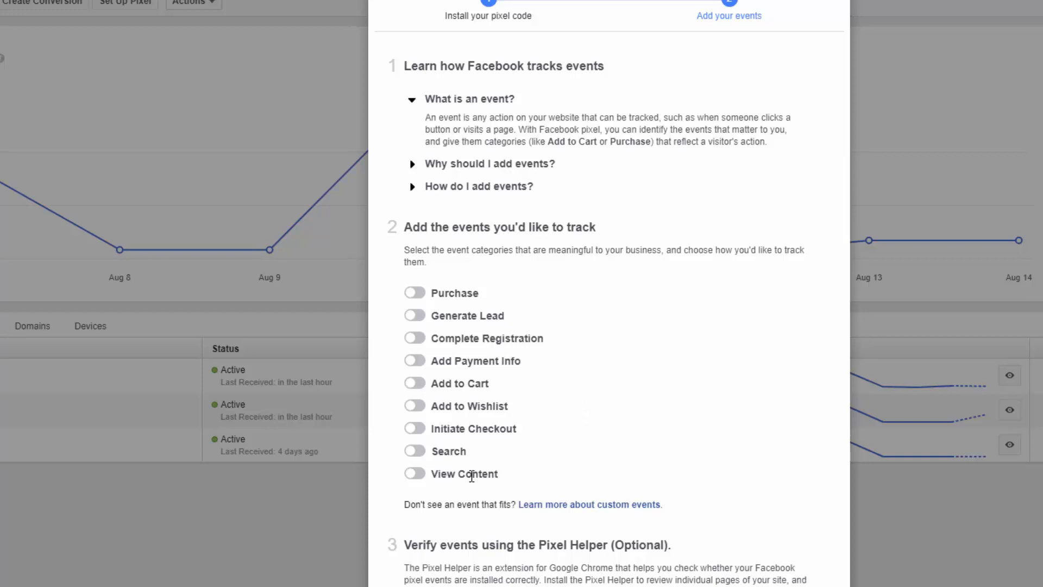
# - Enable the View Content event and set its page-load parameters to conversion value 3.00 and currency GBP
pyautogui.click(413, 474)
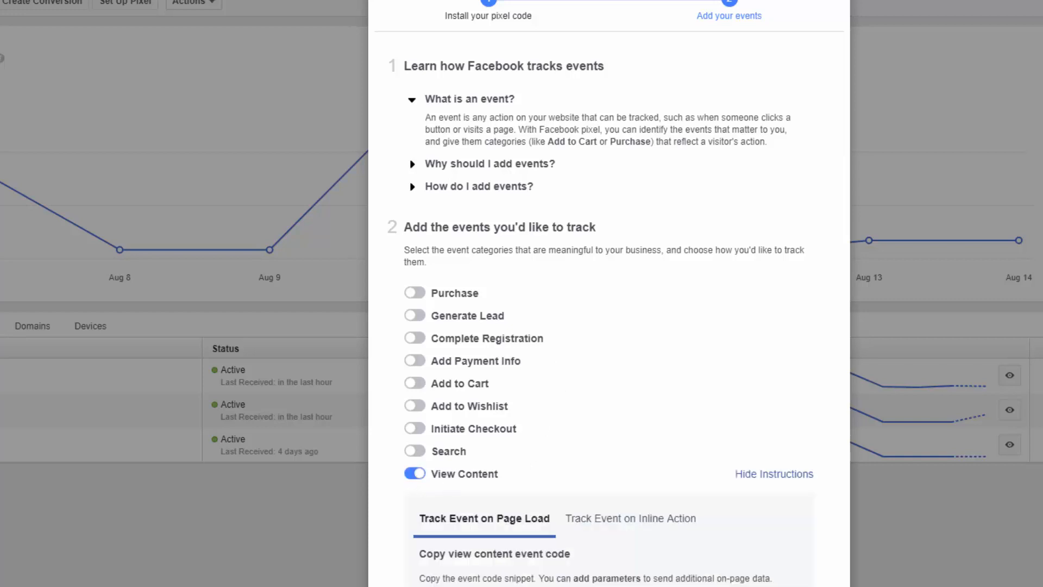
pyautogui.scroll(-7, 607, 471)
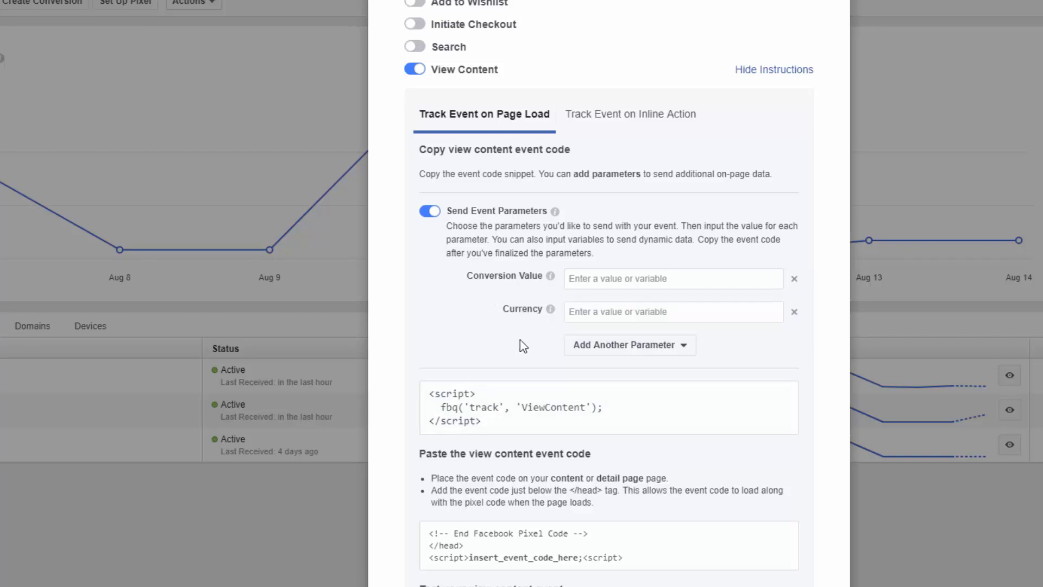
pyautogui.click(604, 280)
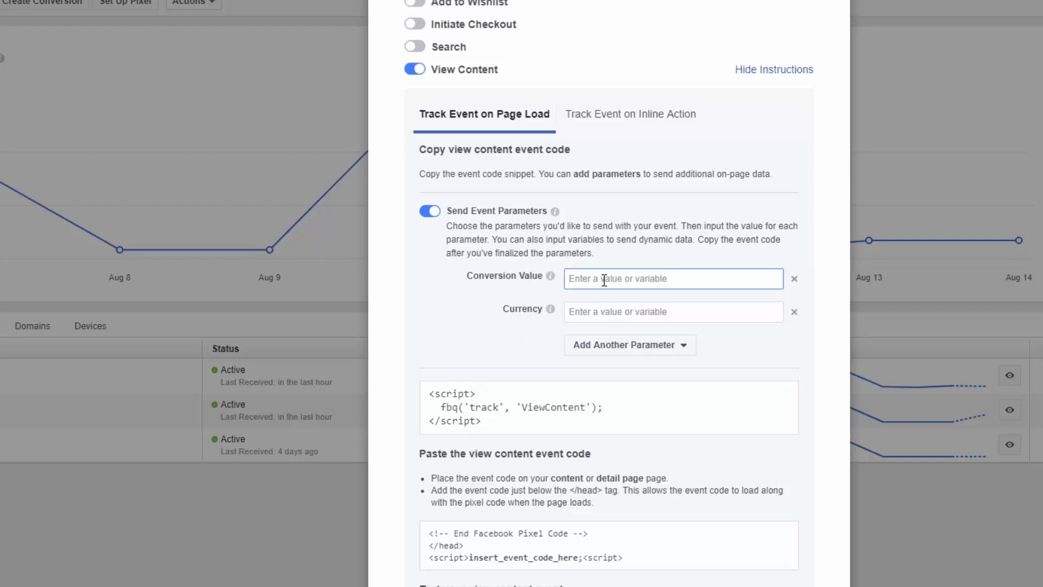
pyautogui.write('3.00')
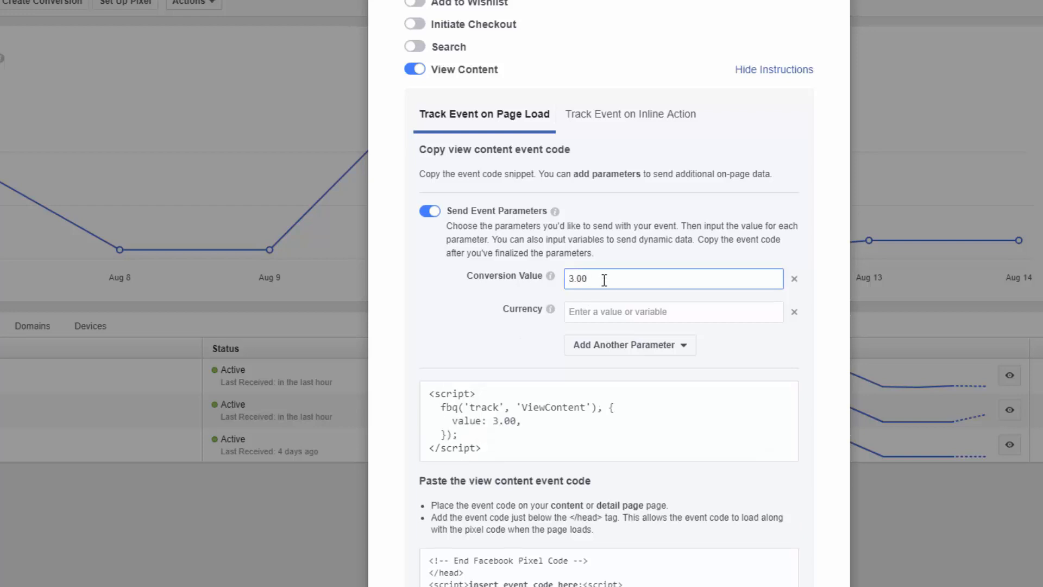
pyautogui.click(590, 312)
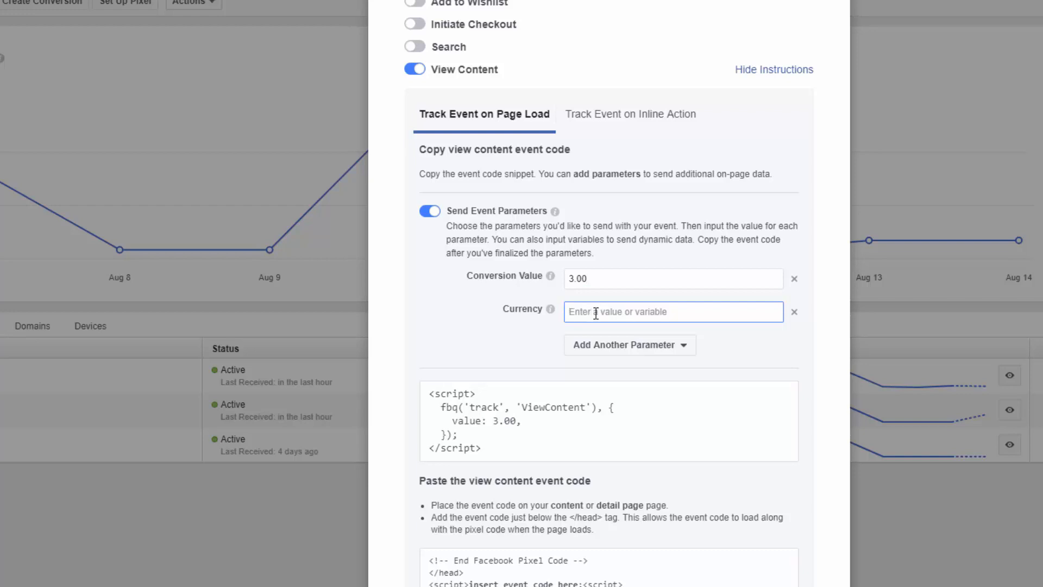
pyautogui.write('GBP')
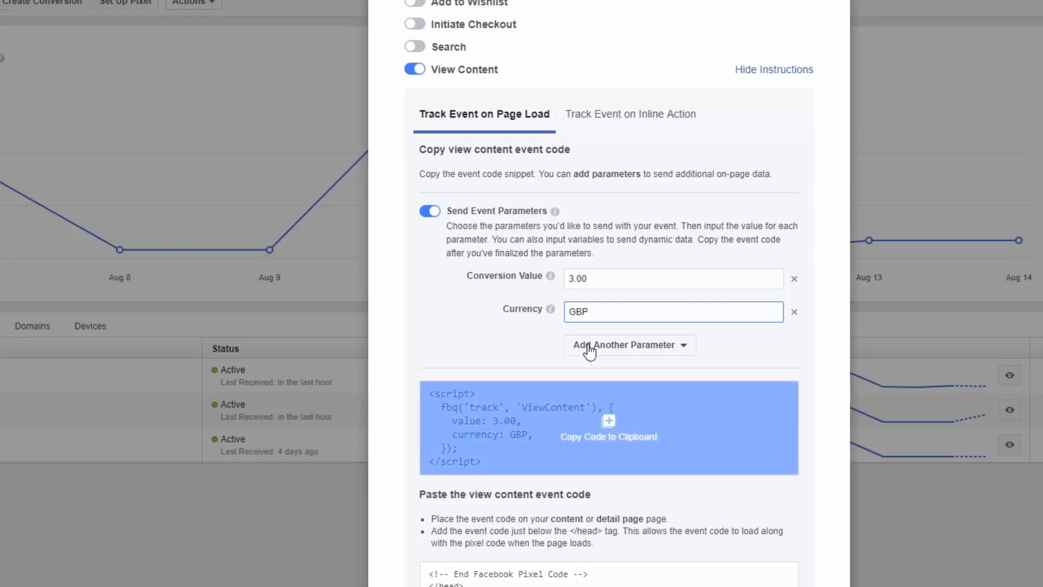
# - Clear the currency and conversion value parameters of the View Content event and copy its plain event code
pyautogui.doubleClick(601, 311)
pyautogui.press('BackSpace')
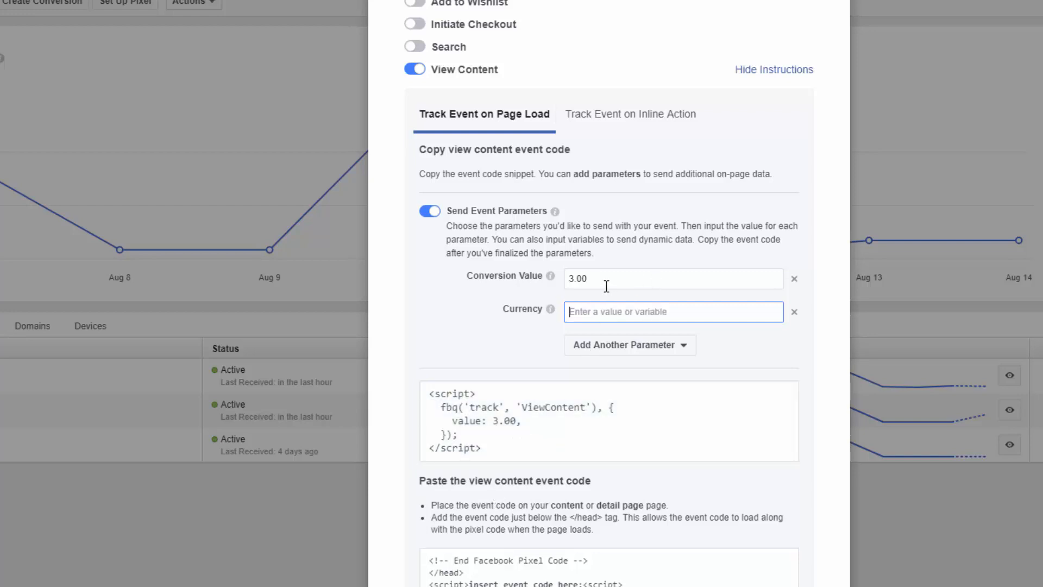
pyautogui.moveTo(550, 275)
pyautogui.press('BackSpace')
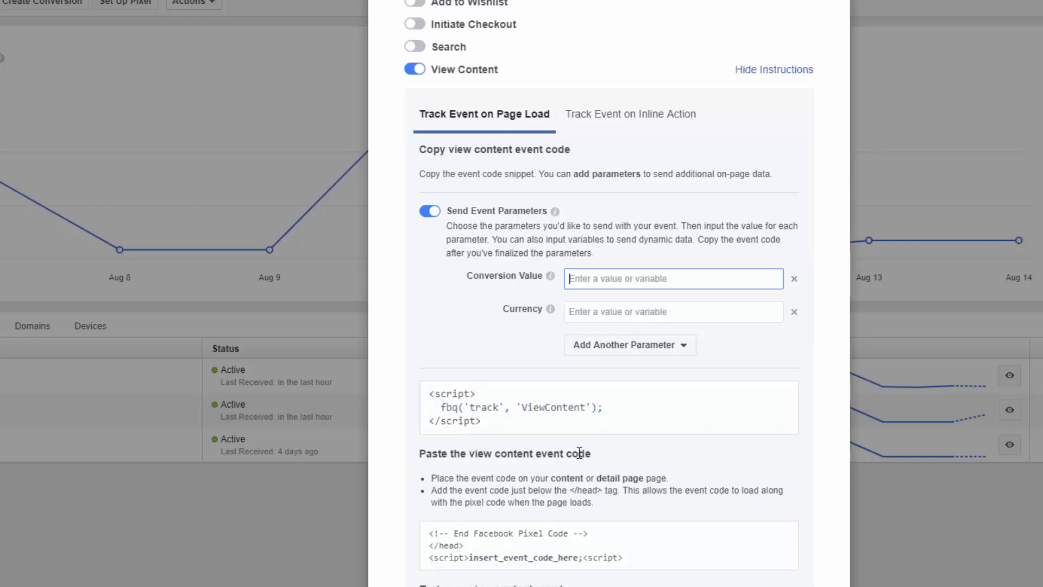
pyautogui.click(522, 422)
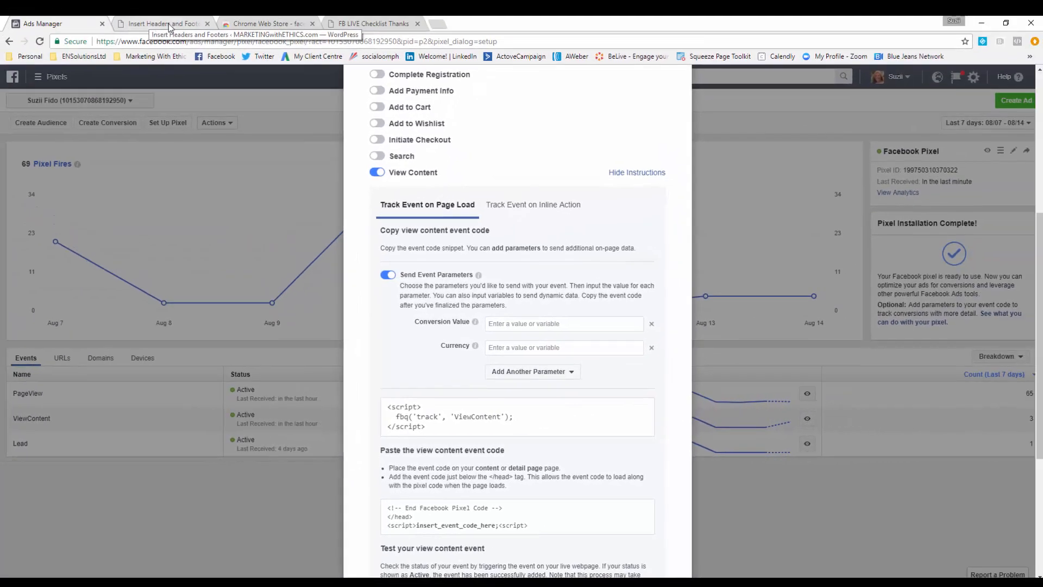
# - Switch to the WordPress admin and search the plugins to add for "sogo header footer"
pyautogui.click(163, 24)
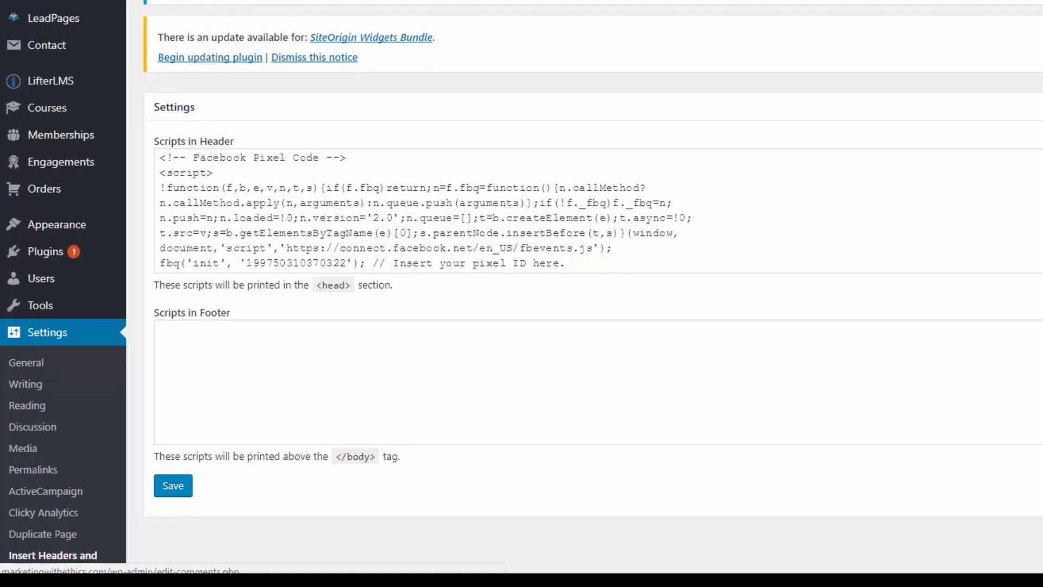
pyautogui.moveTo(26, 258)
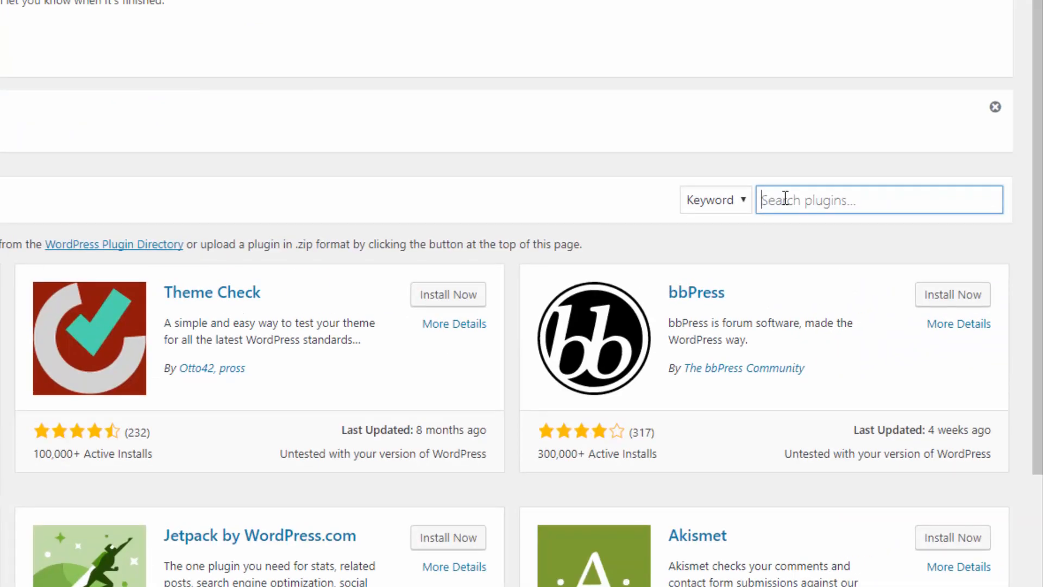
pyautogui.write('sogo header ')
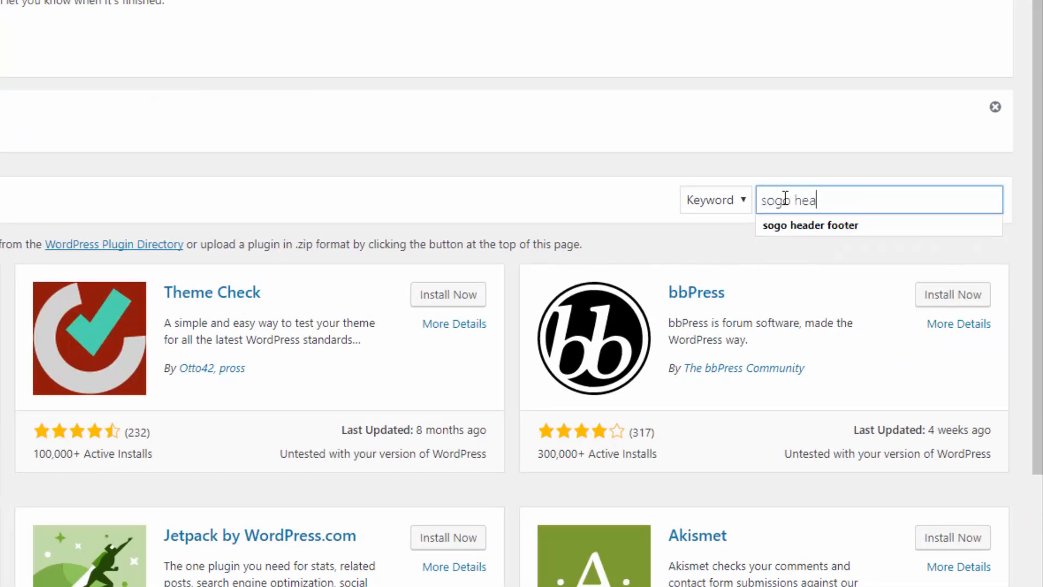
pyautogui.write('footer')
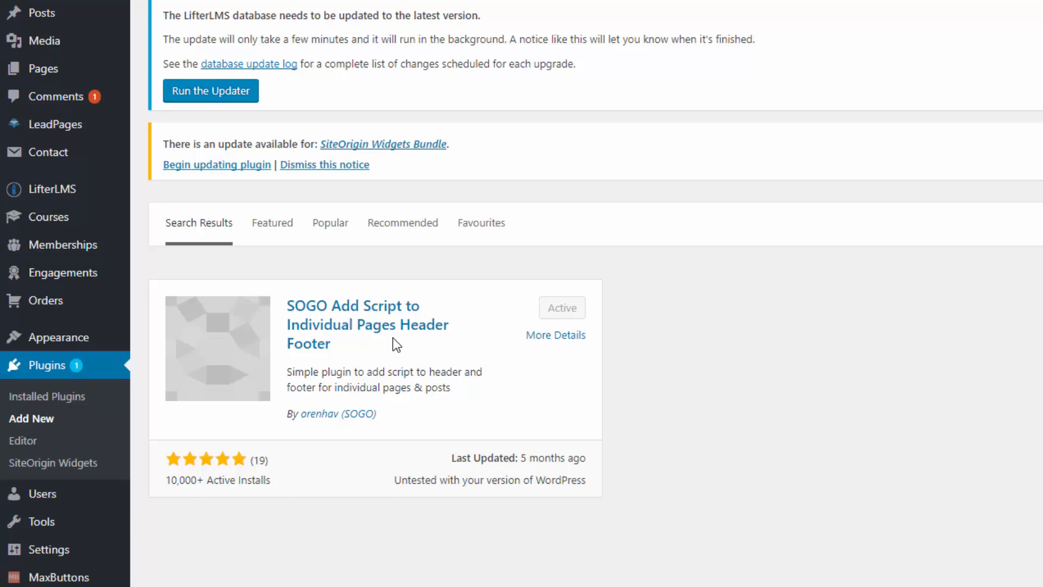
# - Open the page "Boost Profits with Engaged Facebook Fans" for editing and go to its "OH add script" section
pyautogui.click(53, 76)
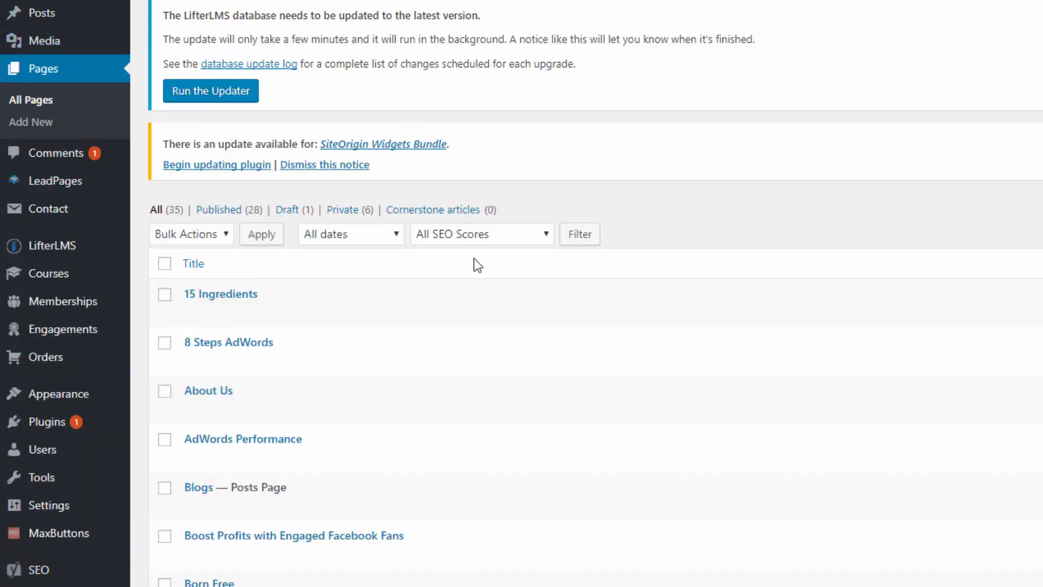
pyautogui.click(282, 538)
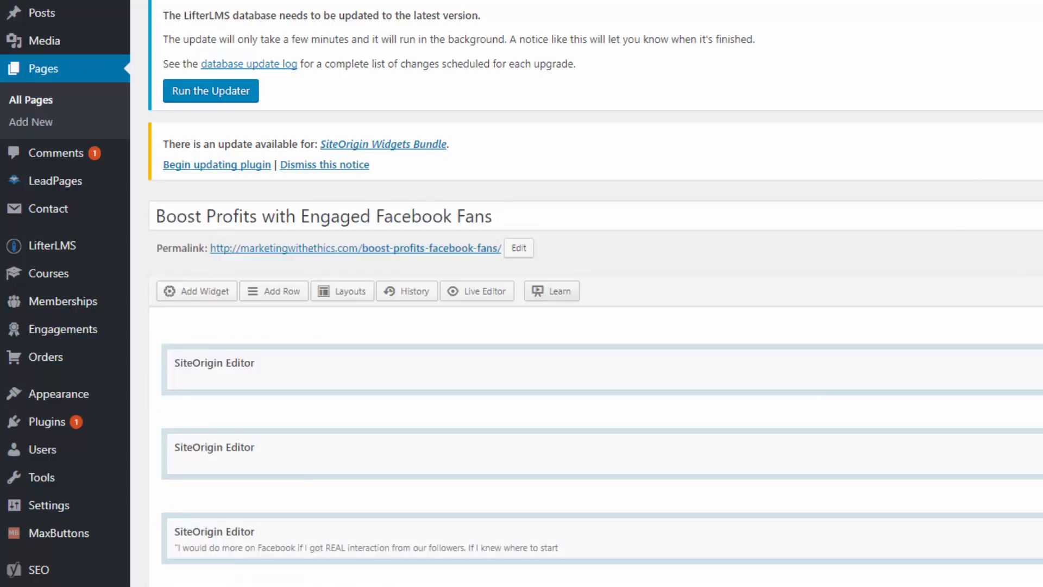
pyautogui.scroll(-20, 544, 293)
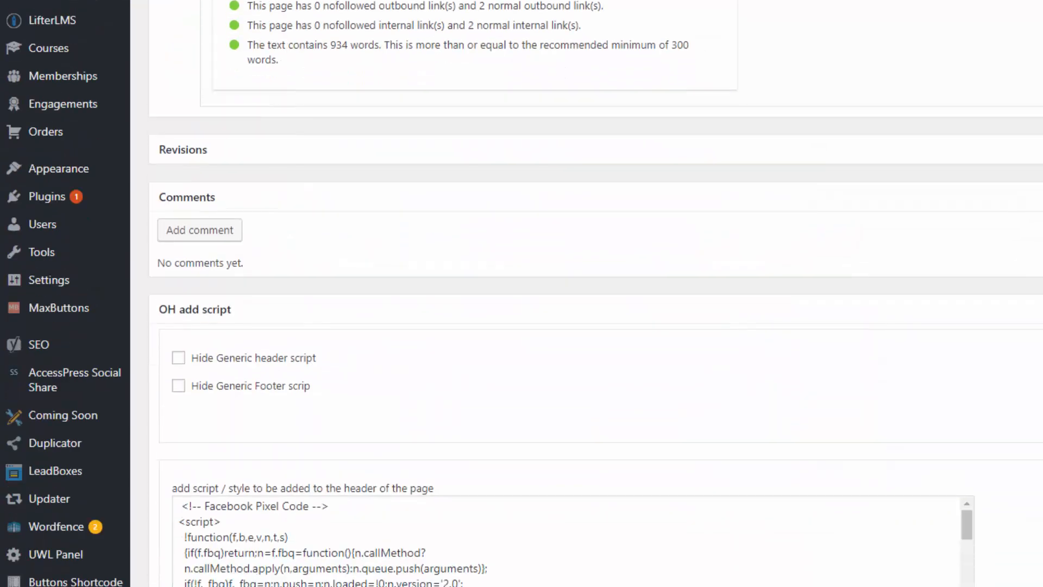
pyautogui.scroll(-1, 544, 294)
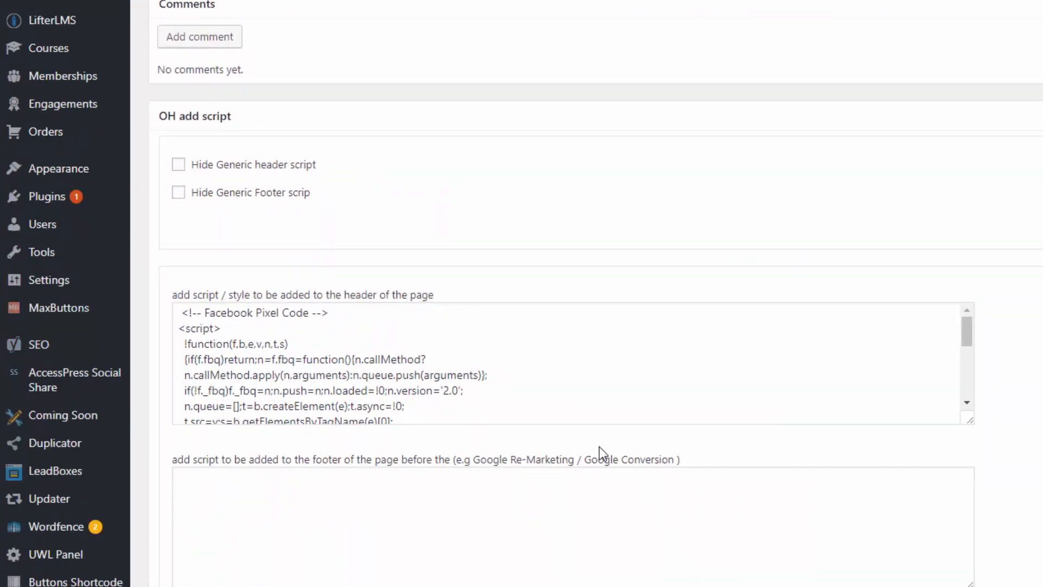
# - Review the pixel script in the page's header script box and copy the View Content event code from Ads Manager
pyautogui.click(427, 416)
pyautogui.moveTo(427, 415); pyautogui.dragTo(189, 312)
pyautogui.click(407, 542)
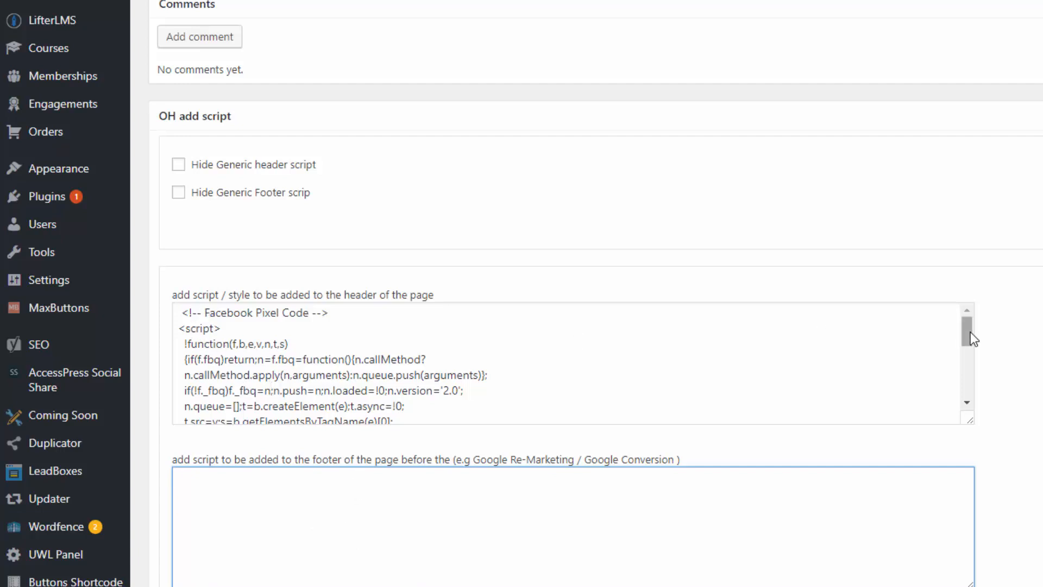
pyautogui.moveTo(971, 331); pyautogui.dragTo(966, 398)
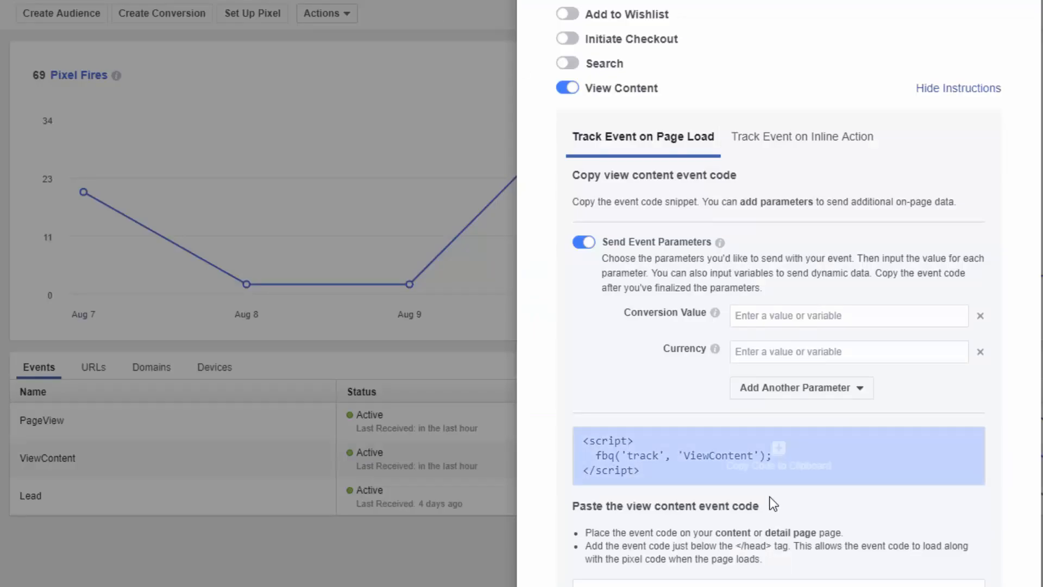
pyautogui.click(683, 474)
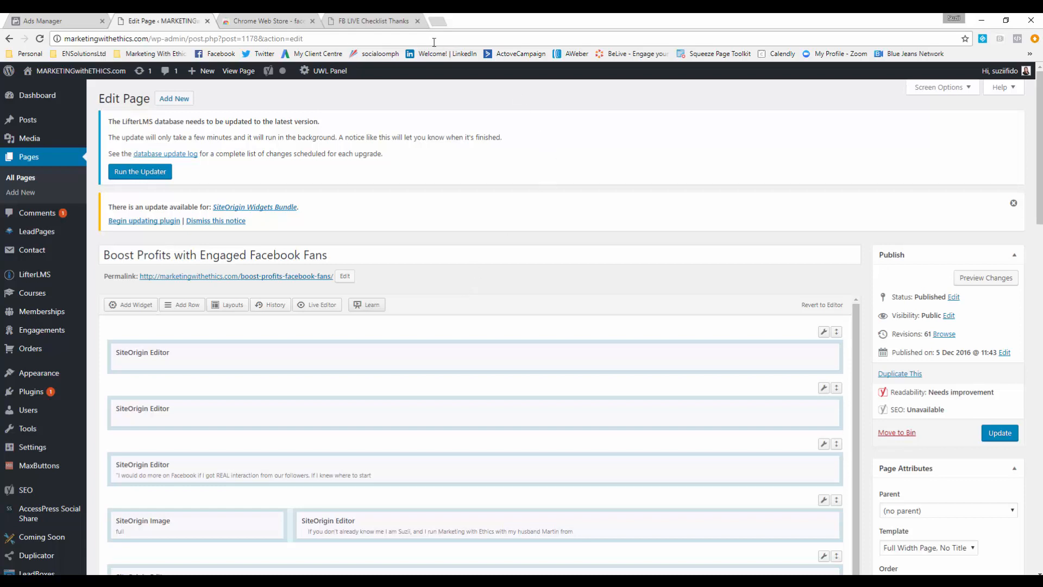
# - Switch to the FB LIVE Checklist Thanks page in Leadpages and review the Lead event script in its head-tag tracking code
pyautogui.click(386, 25)
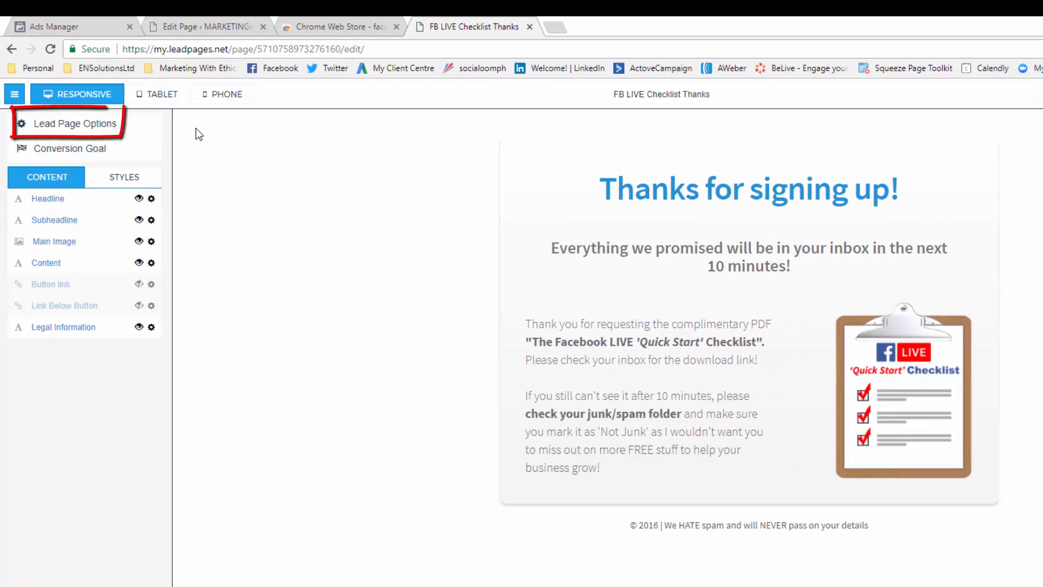
pyautogui.click(90, 127)
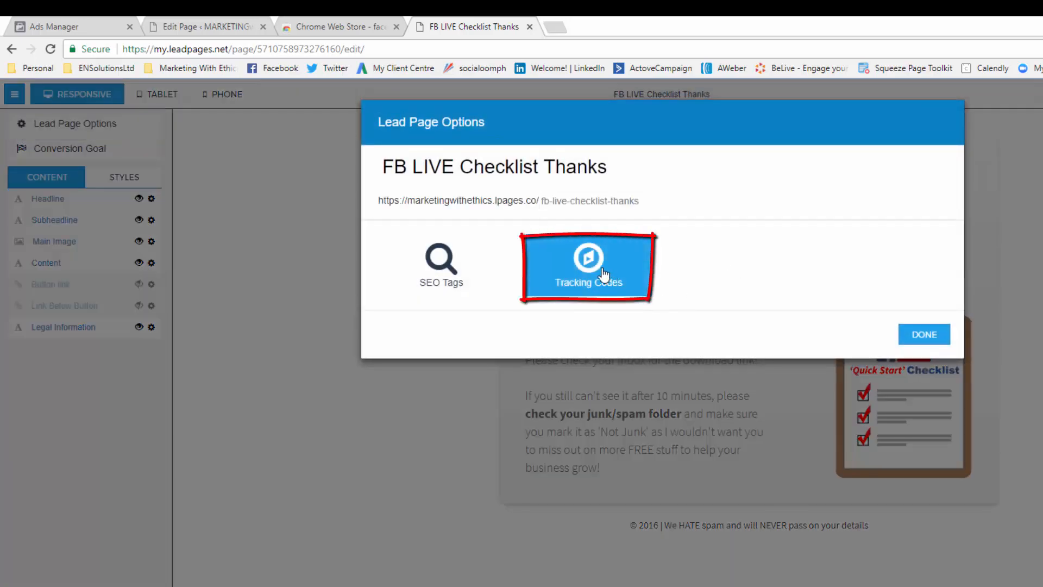
pyautogui.click(605, 275)
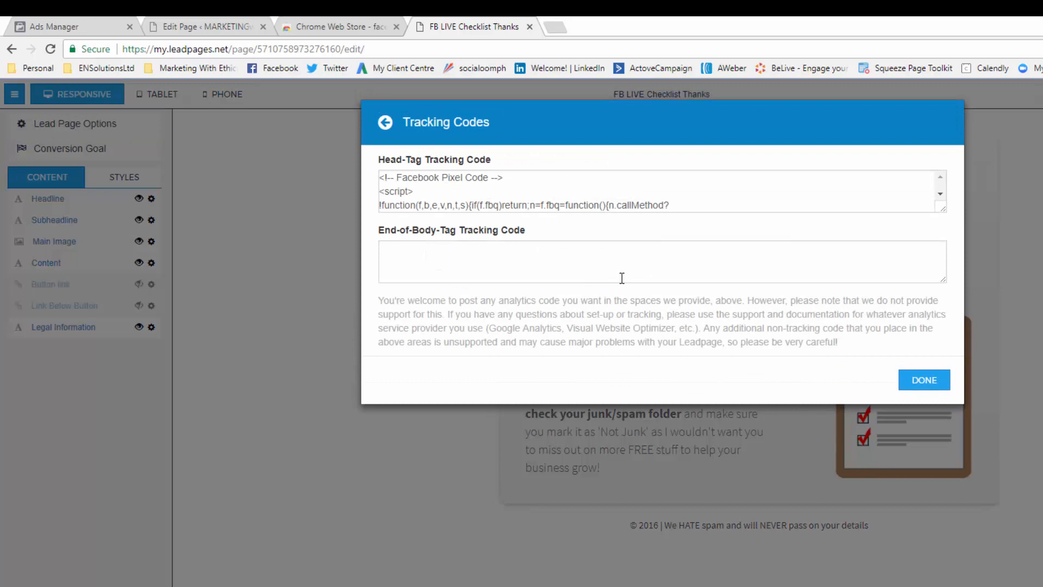
pyautogui.click(563, 185)
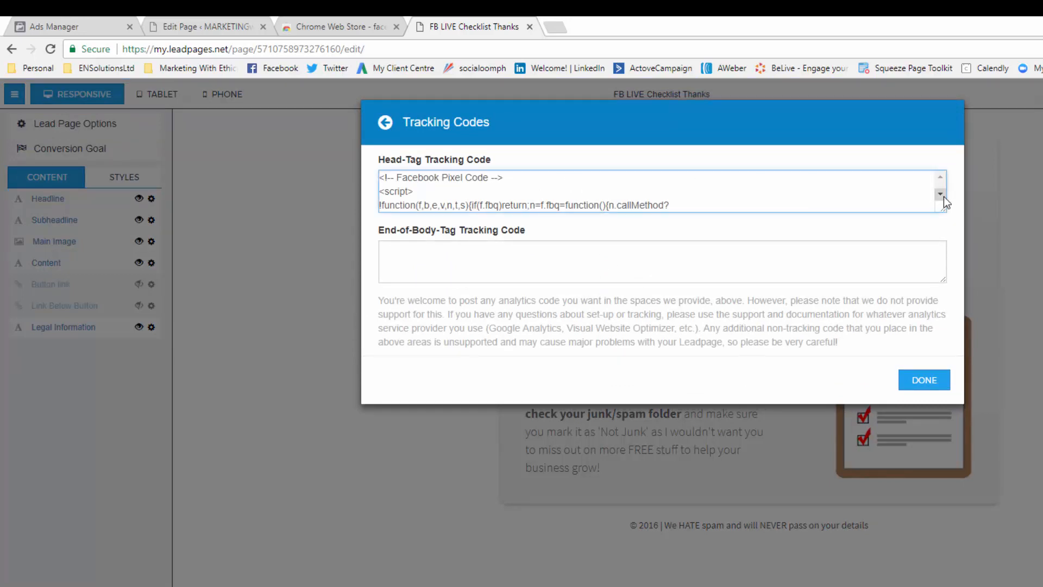
pyautogui.scroll(-5, 943, 196)
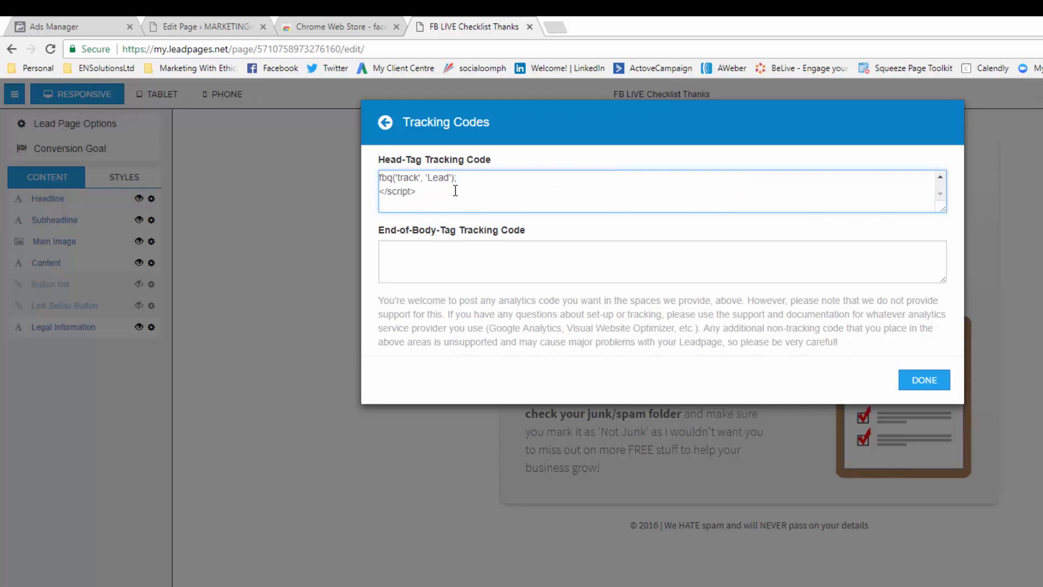
pyautogui.moveTo(420, 189); pyautogui.dragTo(377, 187)
pyautogui.click(929, 381)
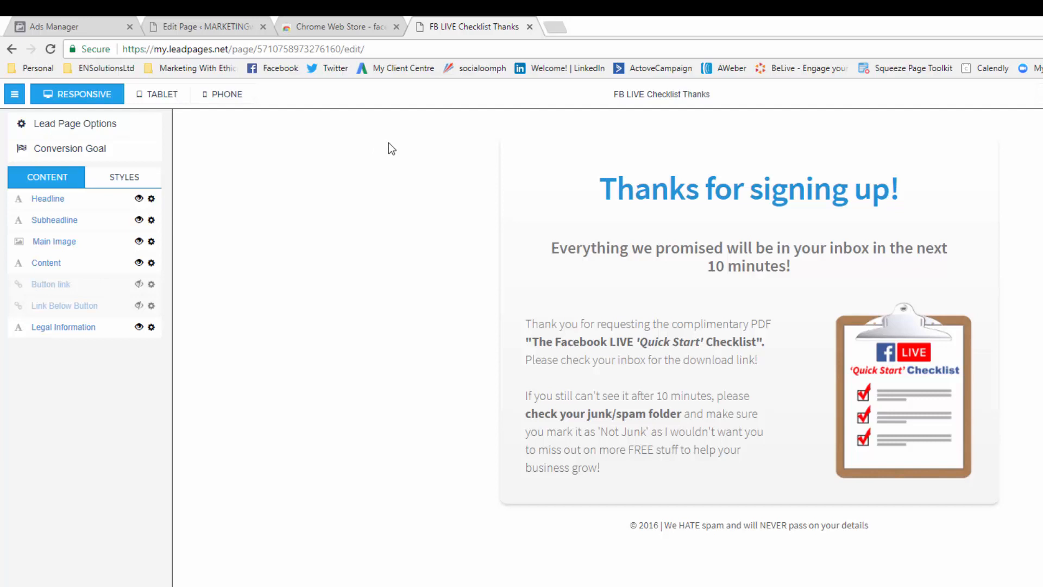
# - View the Chrome Web Store page, return to editing the WordPress page and revisit its header pixel script
pyautogui.click(335, 27)
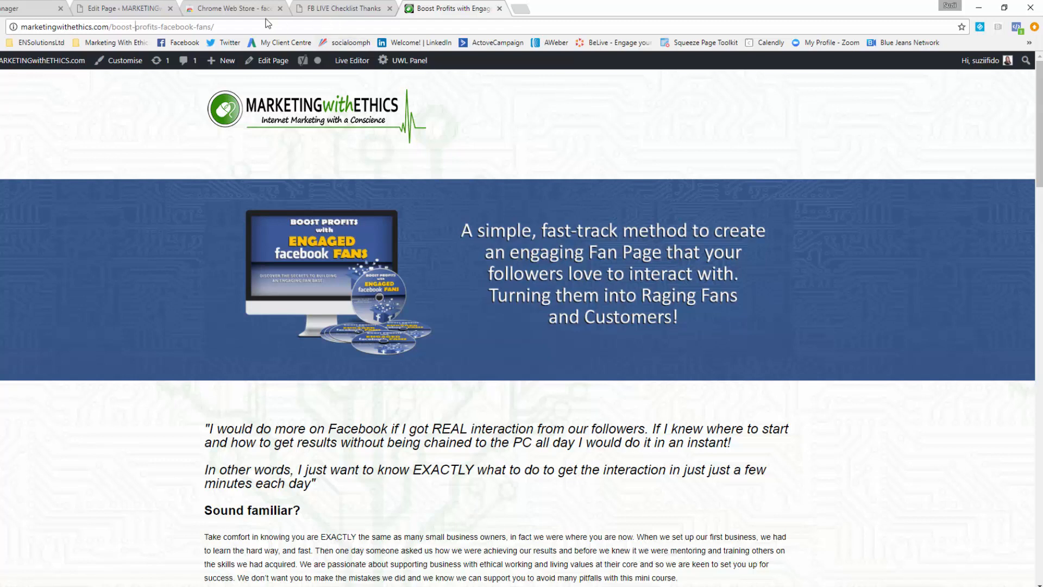
pyautogui.click(123, 10)
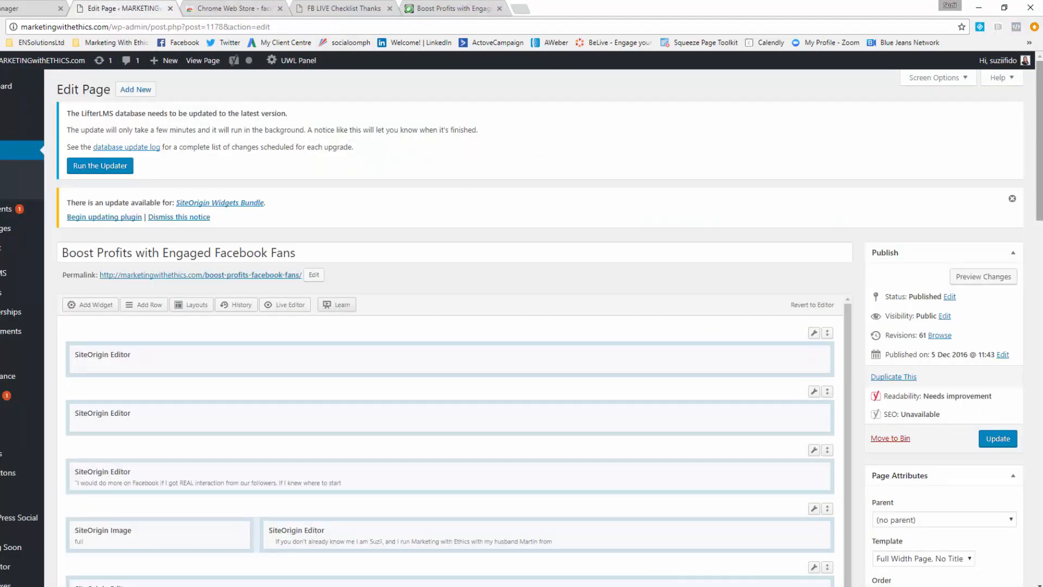
pyautogui.moveTo(1039, 178); pyautogui.dragTo(1039, 532)
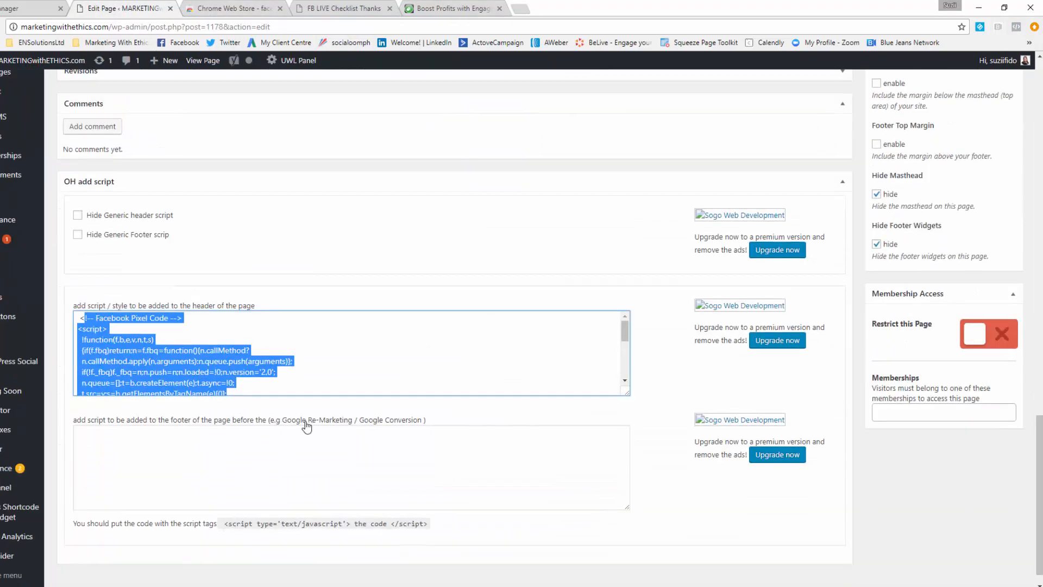
pyautogui.click(283, 378)
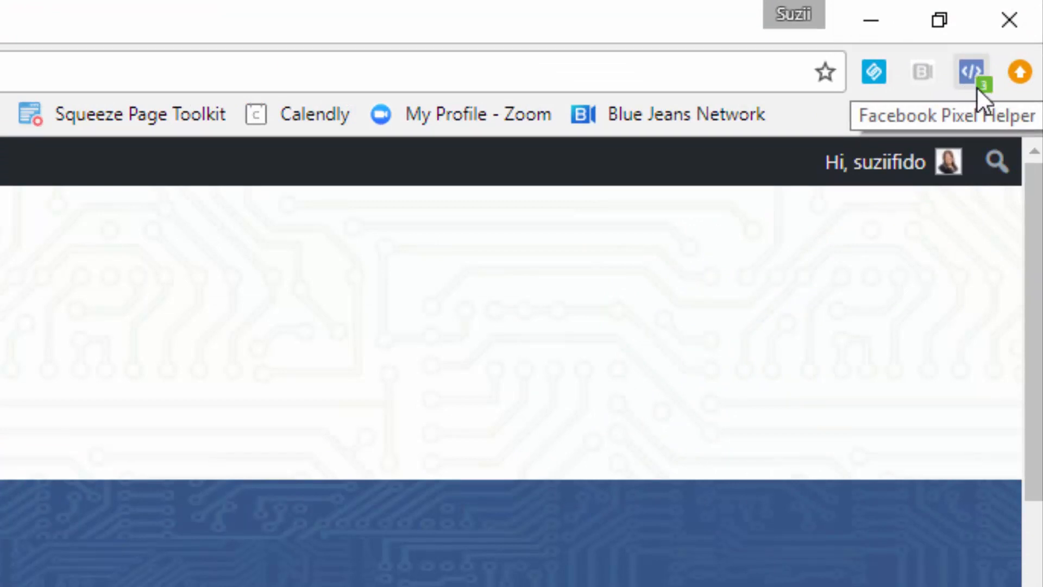
# - Check the pixel events on the Boost Profits page and the website's home page with Facebook Pixel Helper
pyautogui.click(970, 73)
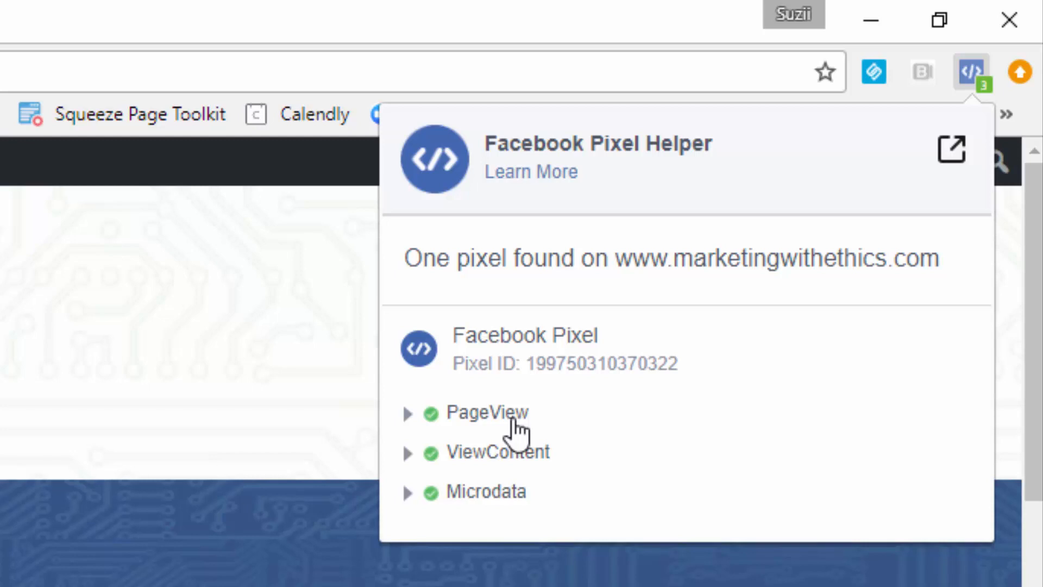
pyautogui.click(67, 350)
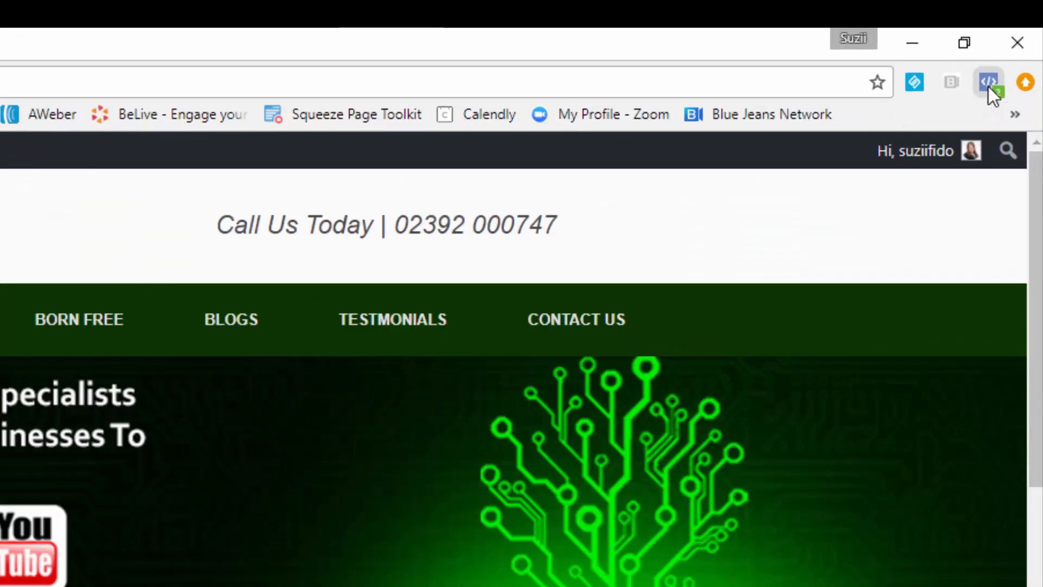
pyautogui.click(989, 82)
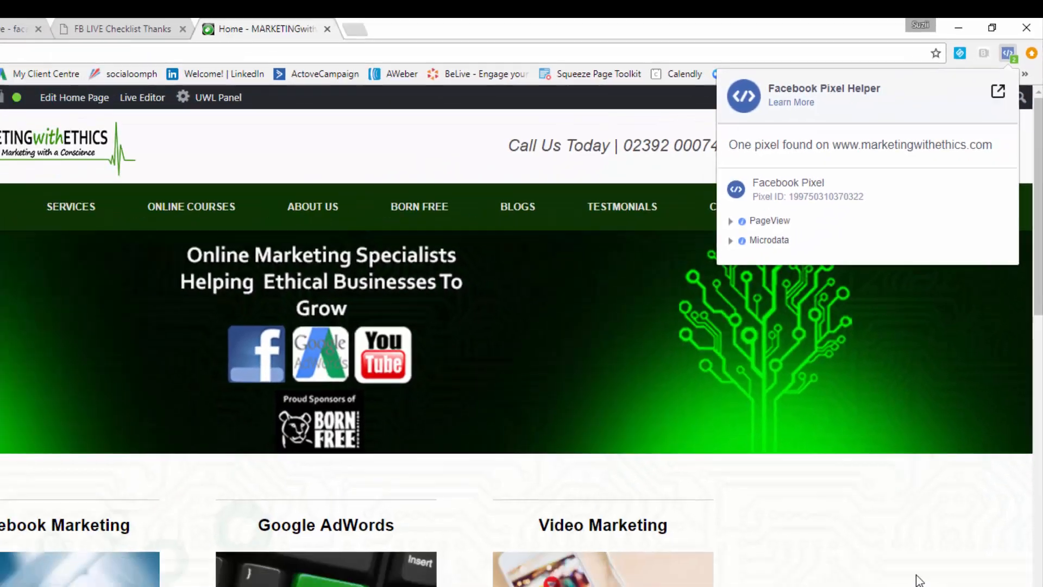
pyautogui.click(953, 417)
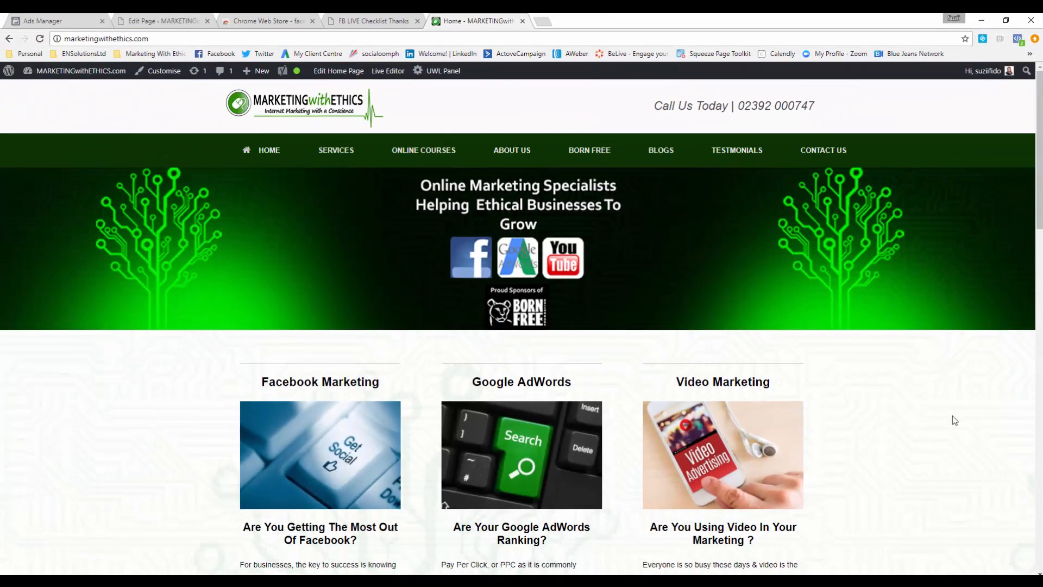